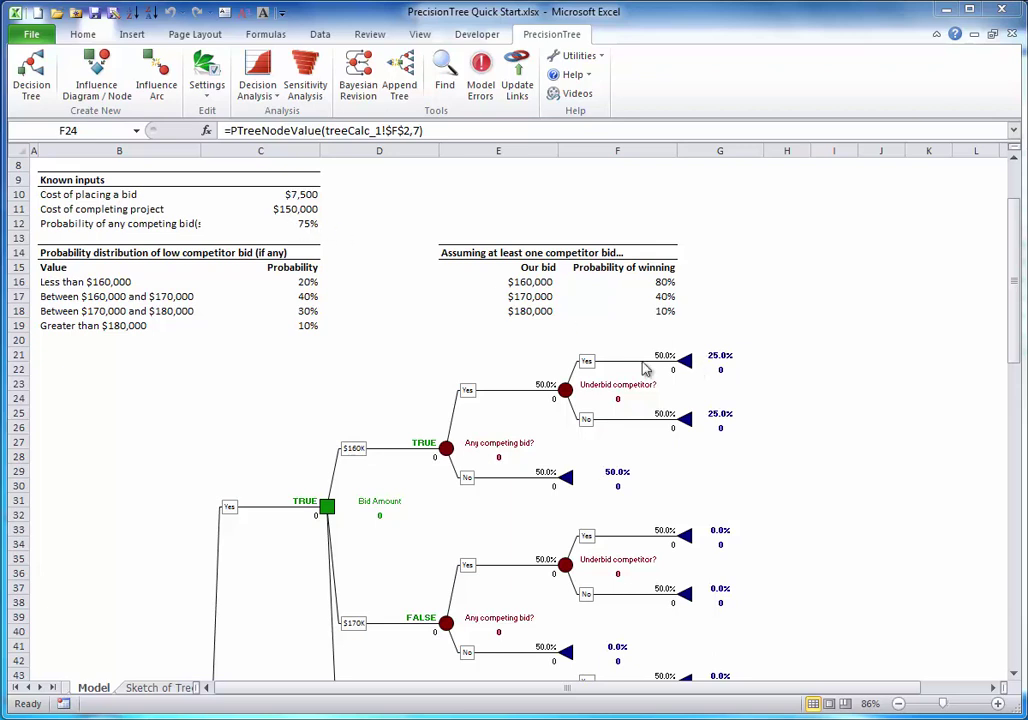
Link the Yes probability of all three 'Any competing bid?' nodes to $C$12 (75%)
left_click(538, 384)
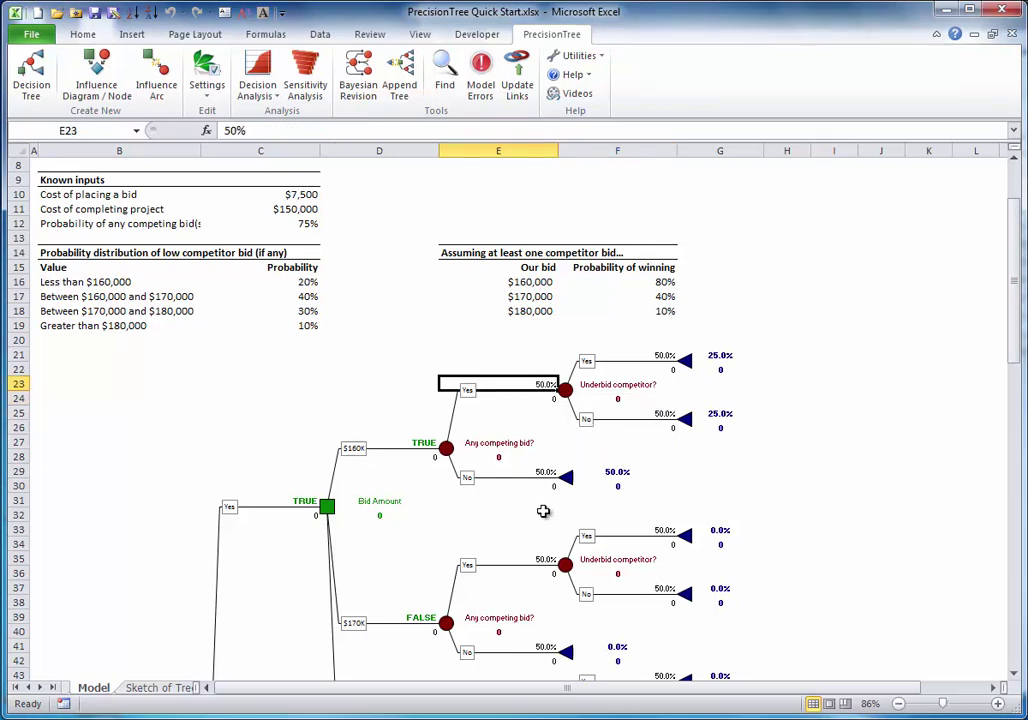
left_click(538, 558, "ctrl")
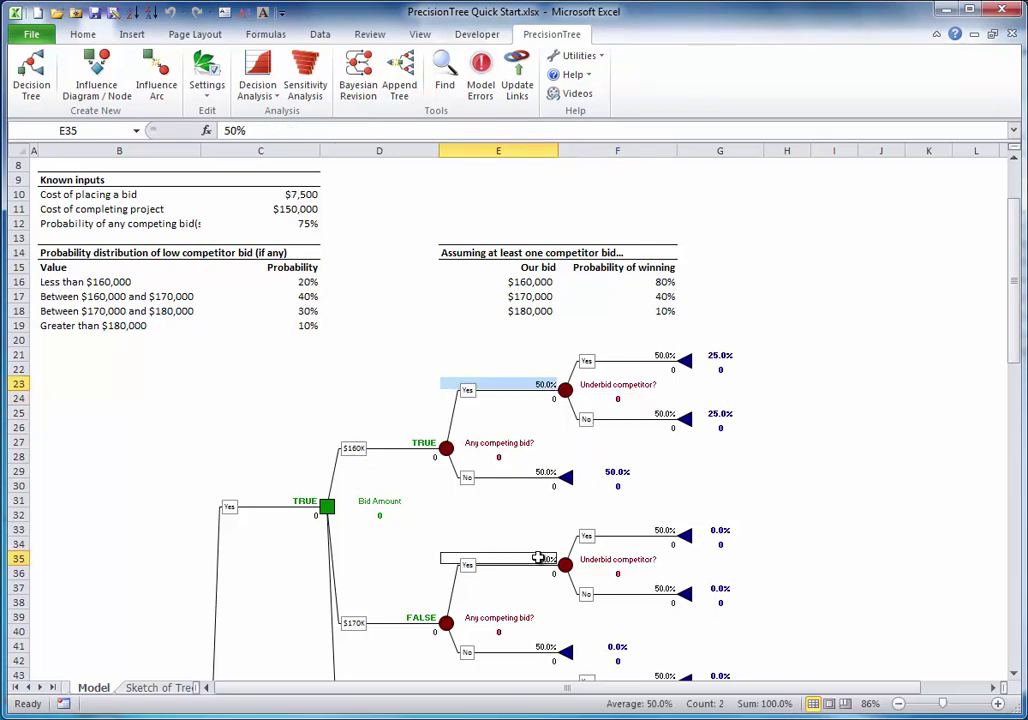
left_click(1013, 675)
left_click(1013, 675)
left_click(1013, 675)
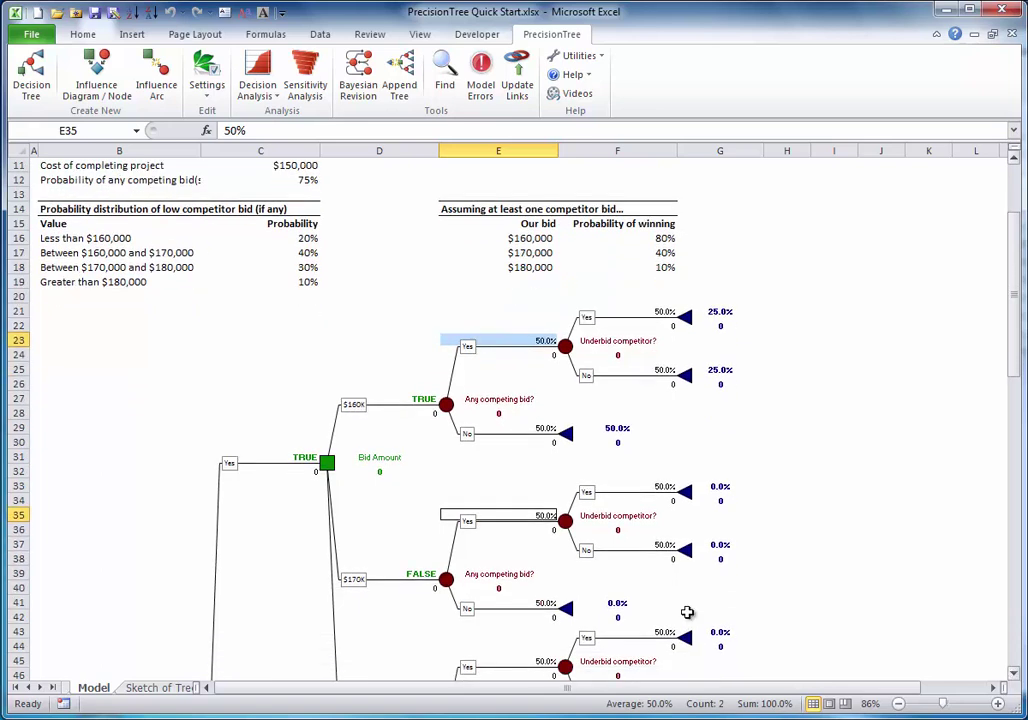
left_click(541, 660, "ctrl")
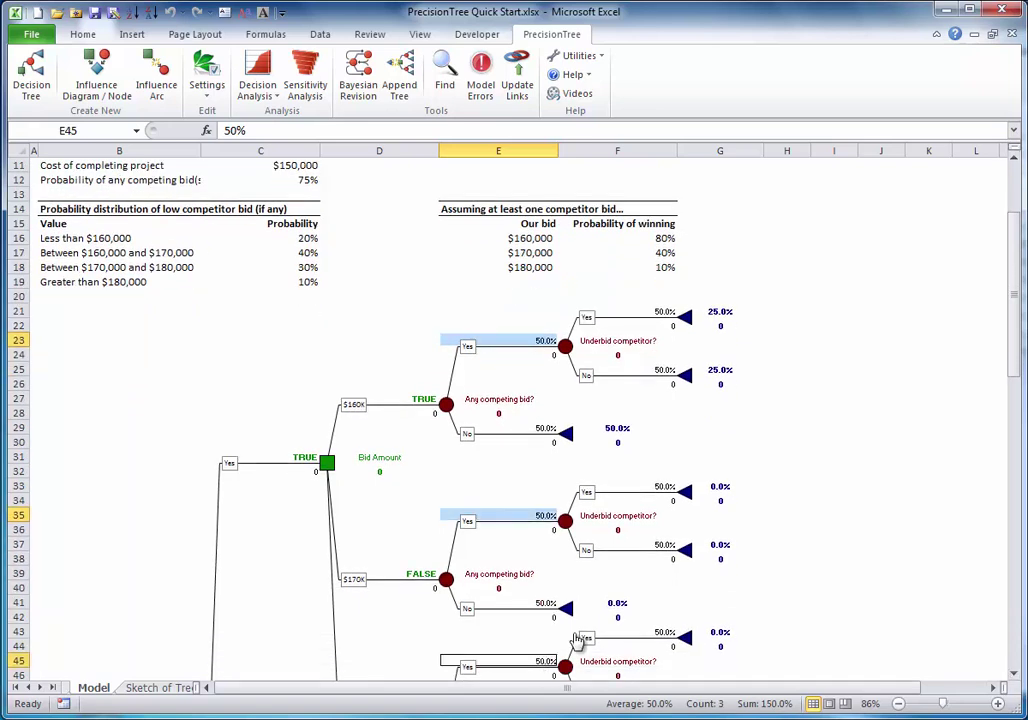
type("=")
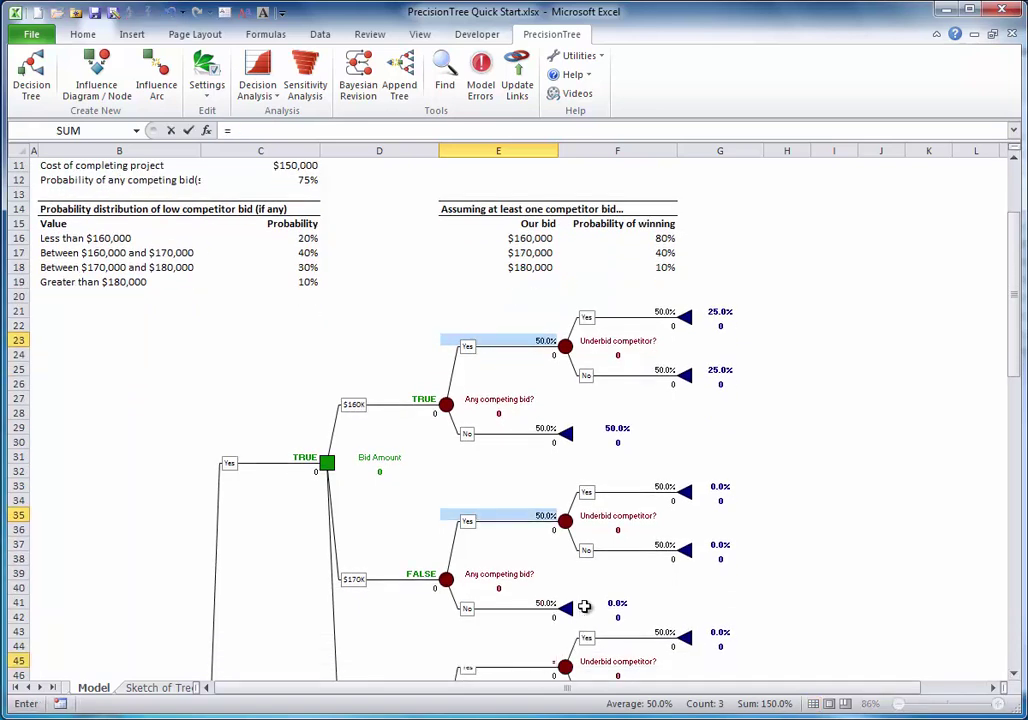
left_click(305, 182)
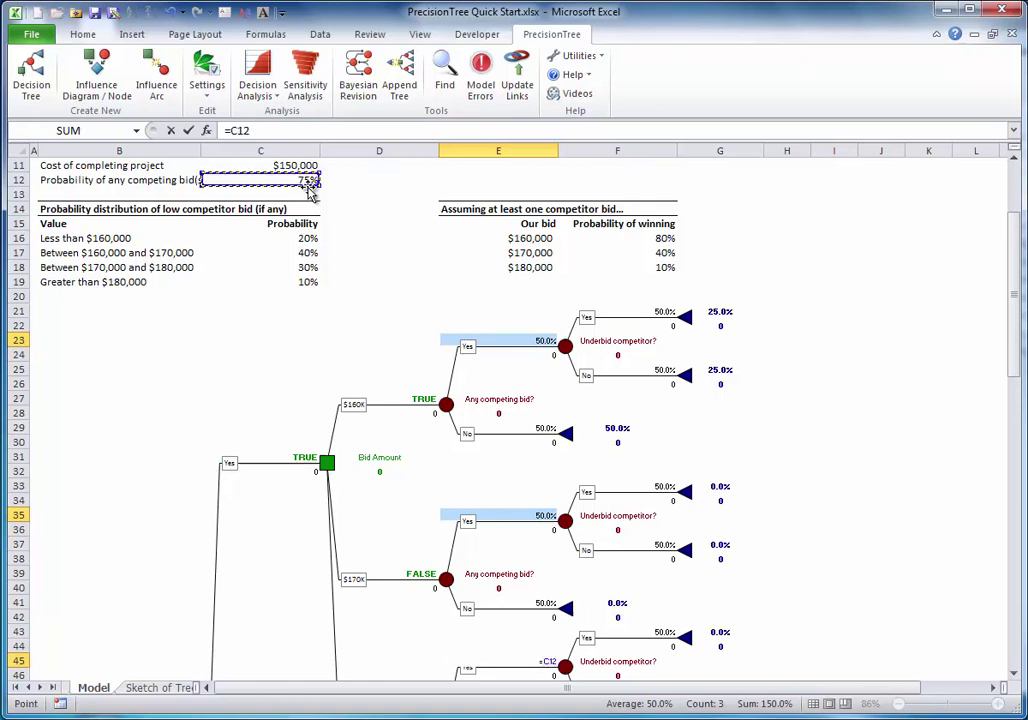
key("F4")
key("Return")
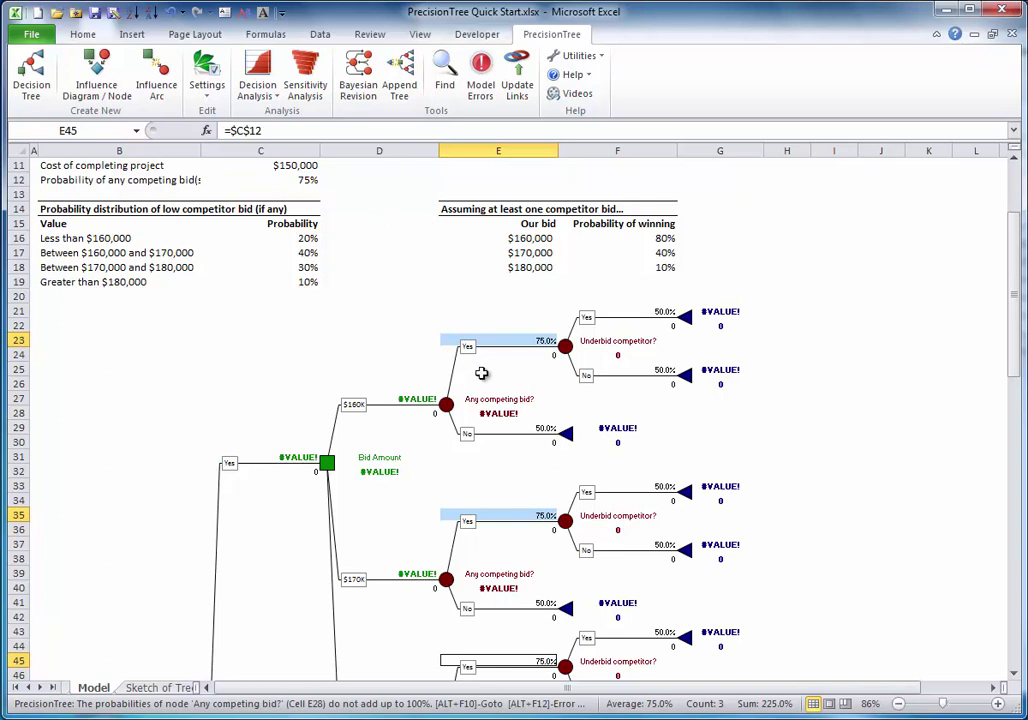
Select the No probabilities of the first two 'Any competing bid?' nodes
left_click(537, 424)
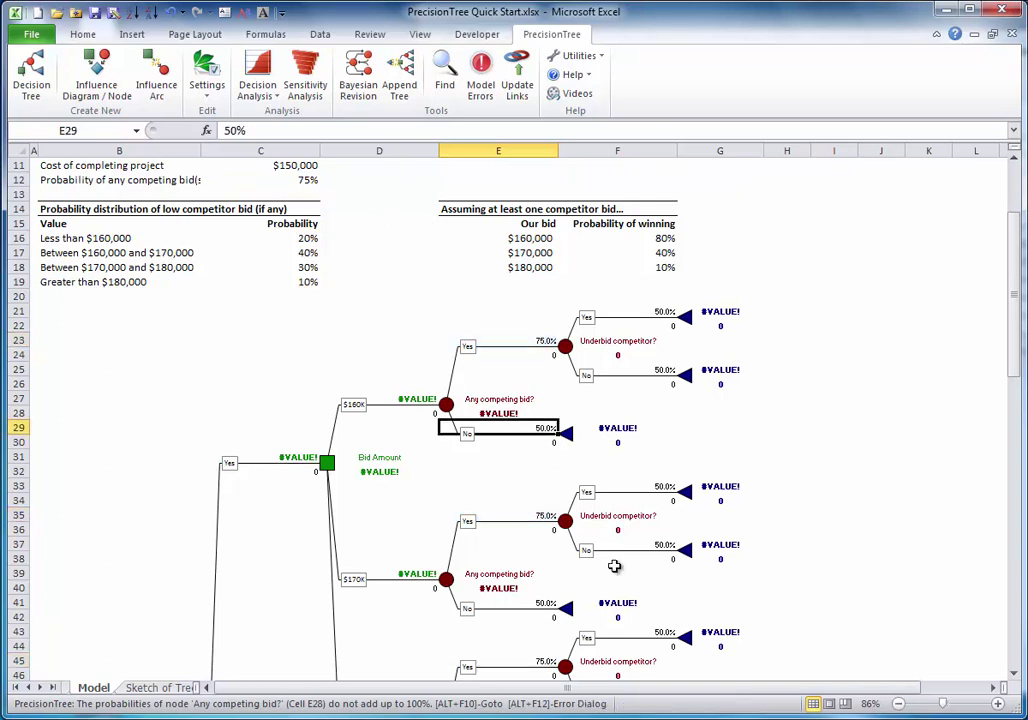
left_click(548, 603, "ctrl")
left_click(1013, 674)
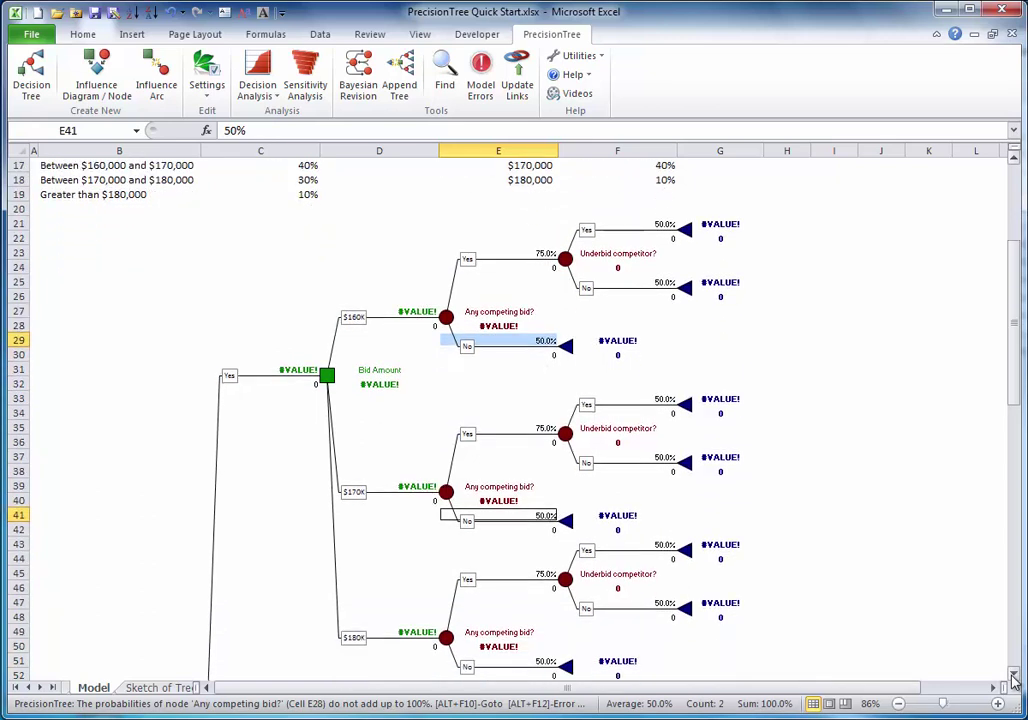
Fill =1-$C$12 into all three competing-bid No probabilities so each shows 25%
left_click(550, 660, "ctrl")
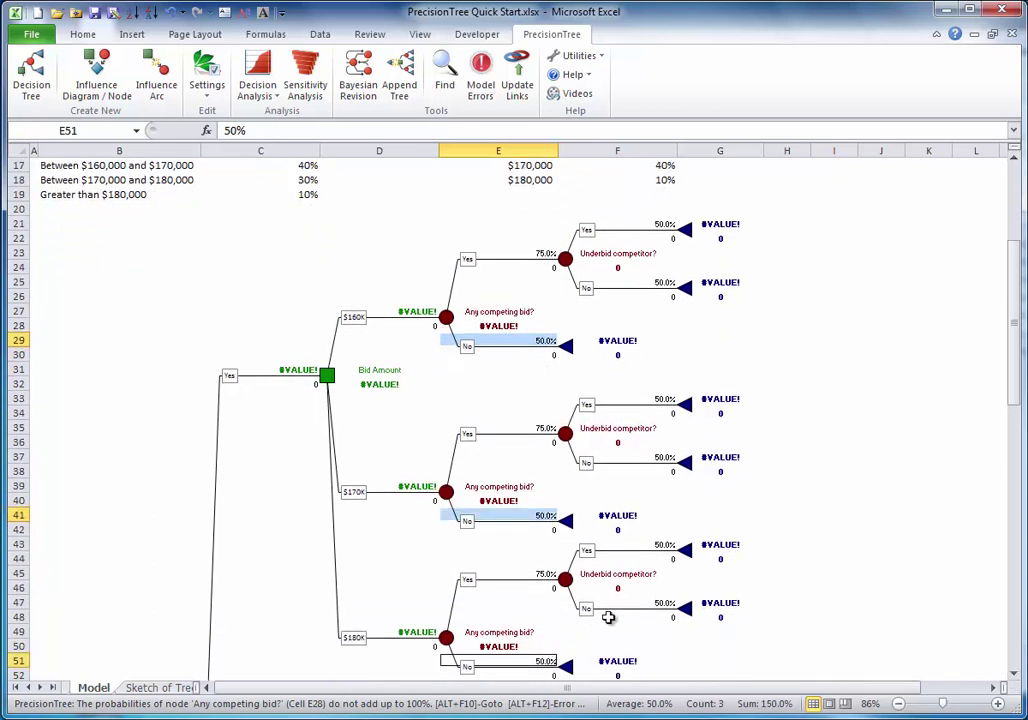
type("=1-")
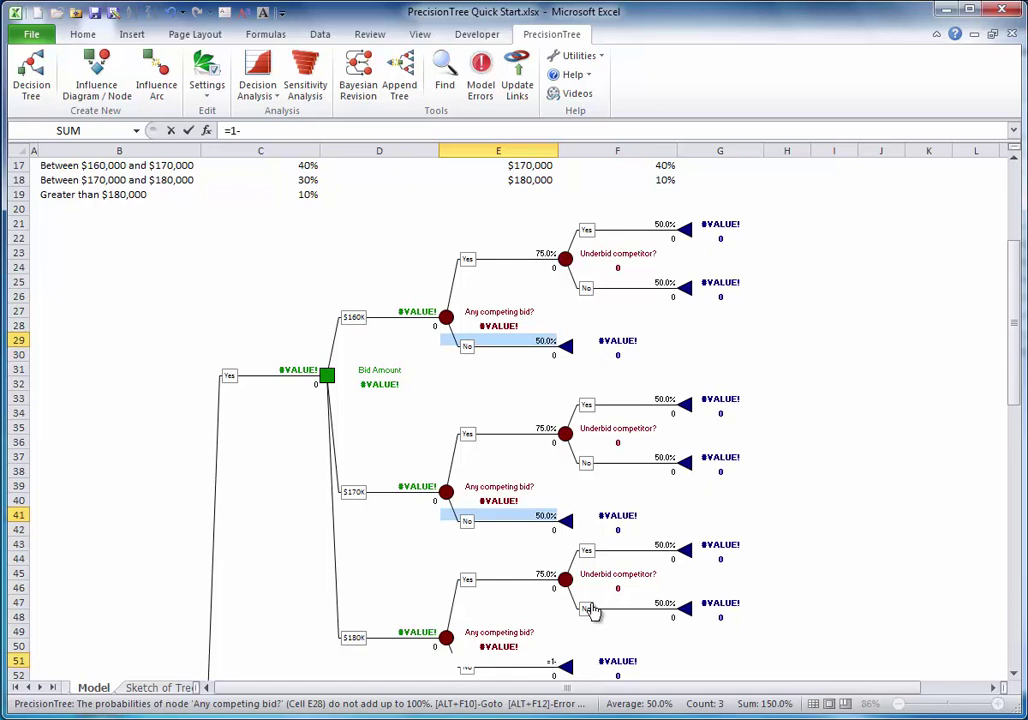
left_click_drag(1013, 352, 1013, 317)
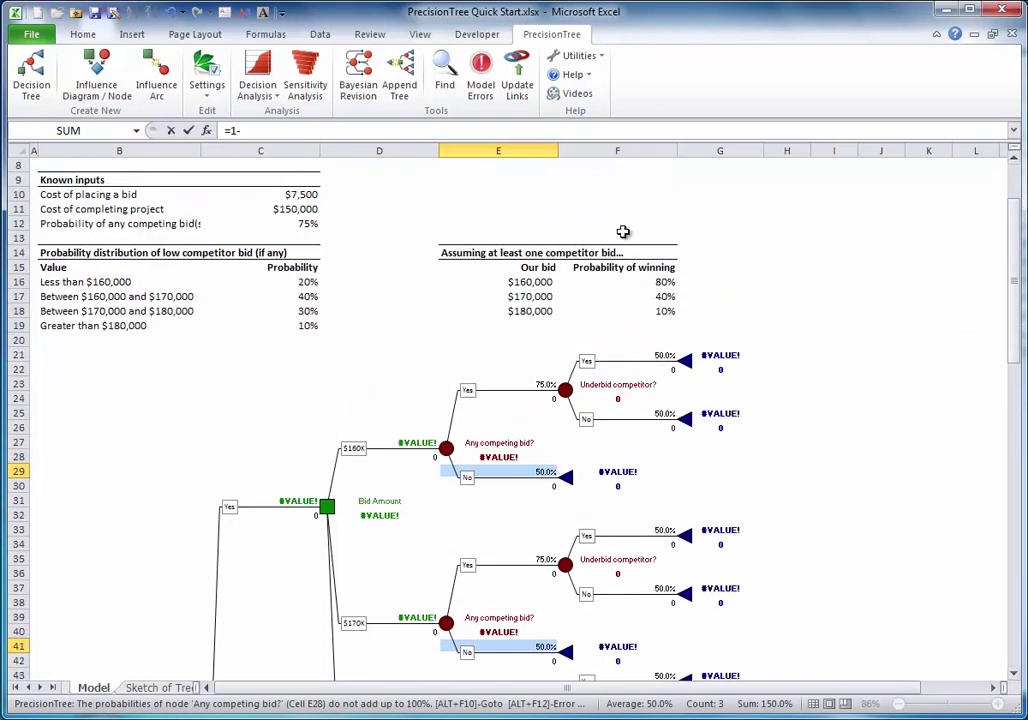
left_click(313, 224)
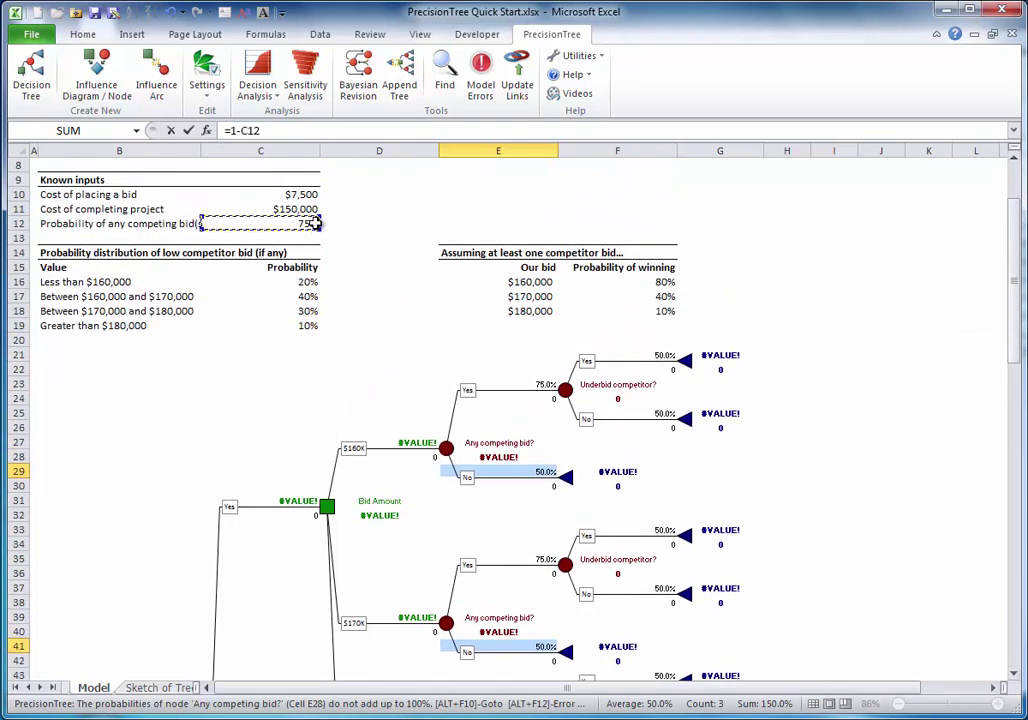
key("F4")
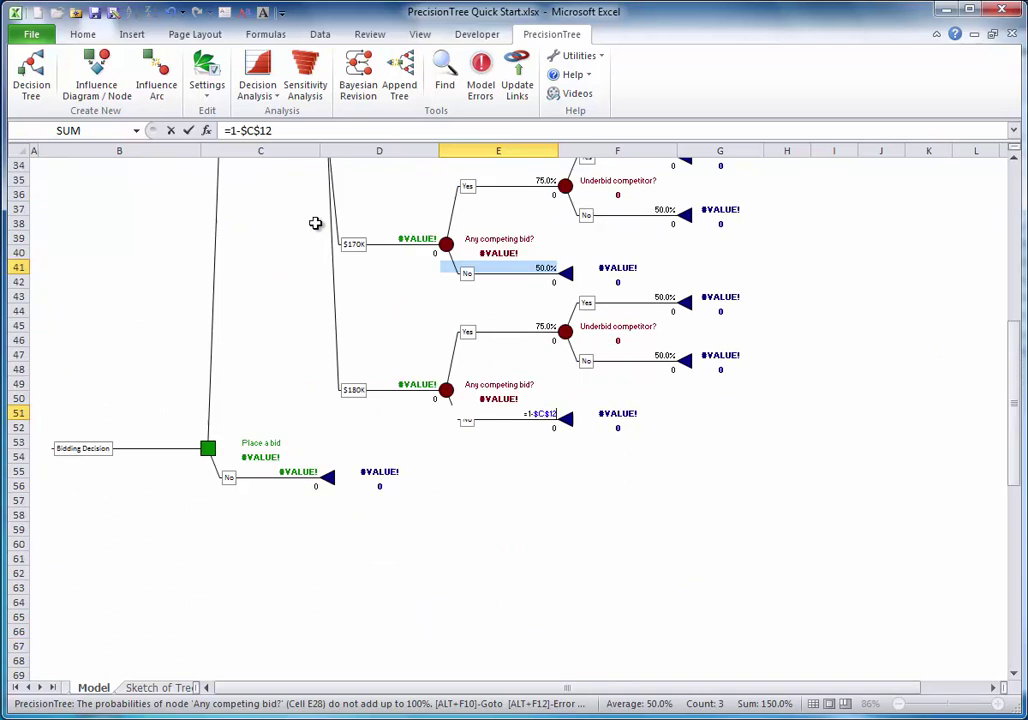
key("ctrl+Return")
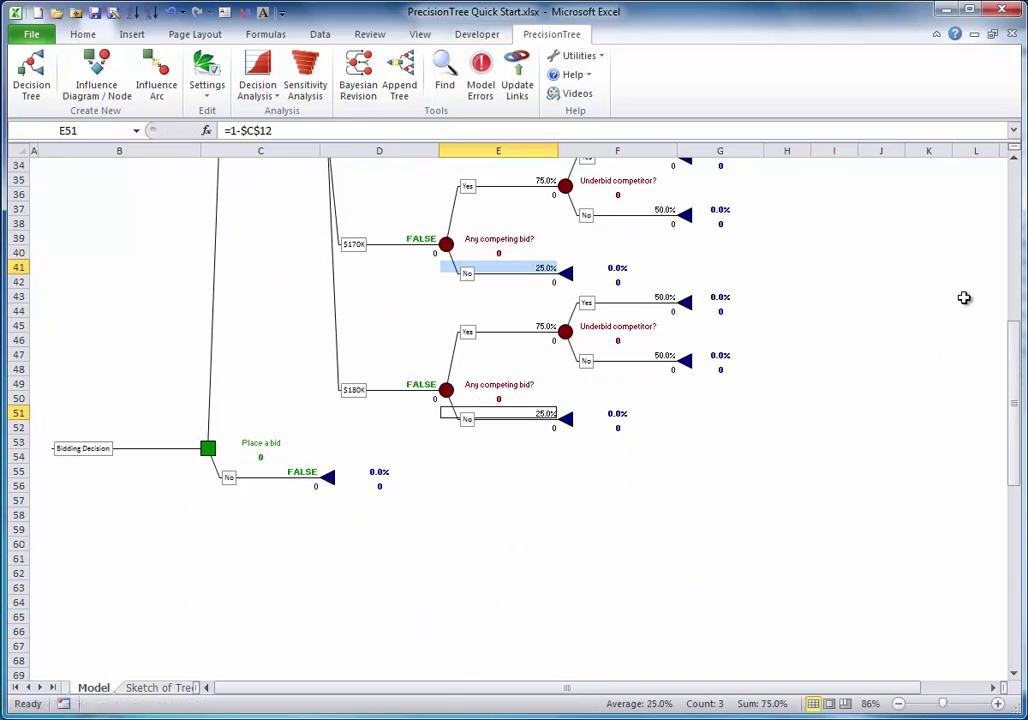
left_click_drag(1017, 408, 1022, 335)
left_click(670, 267)
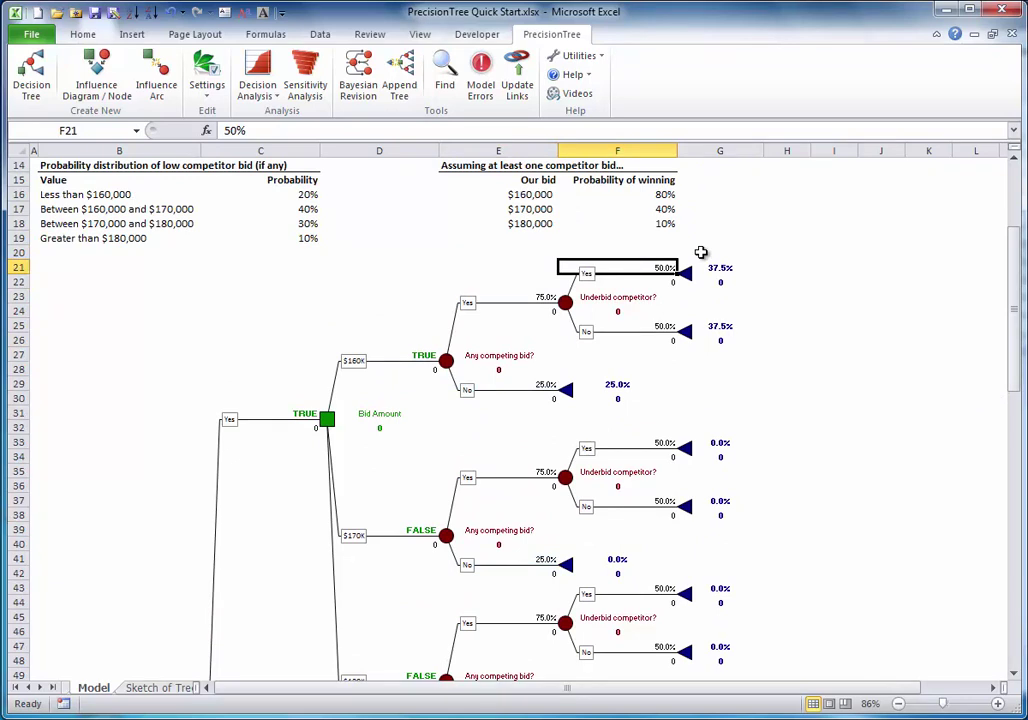
Enter 80%/20% and 40%/60% Yes/No probabilities for the first two 'Underbid competitor?' nodes
type("80")
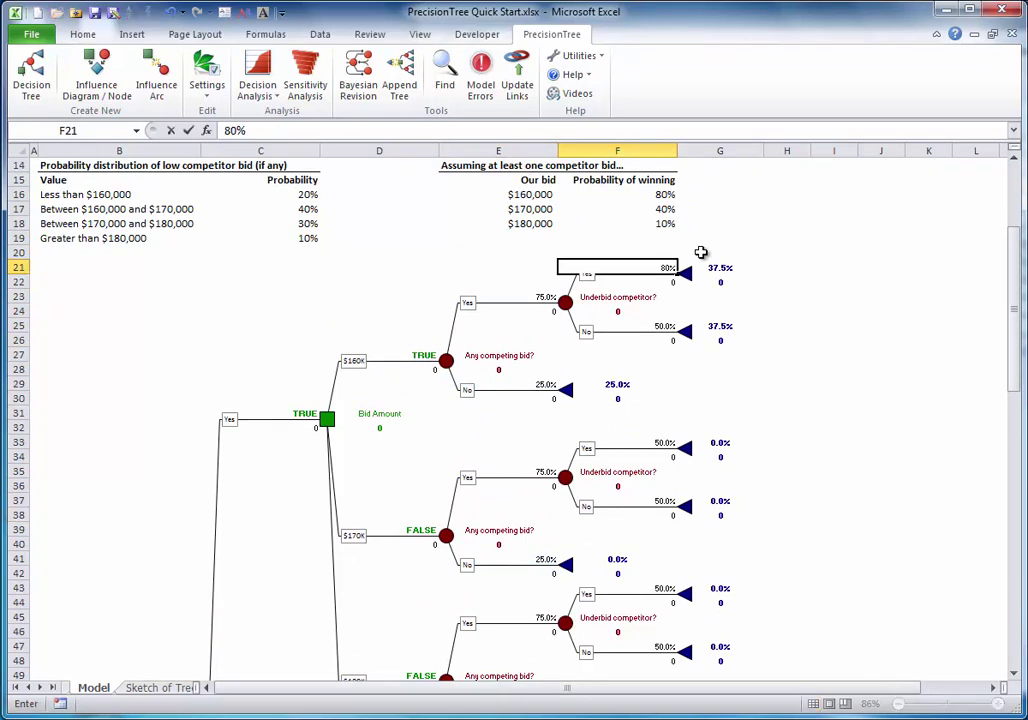
key("Return")
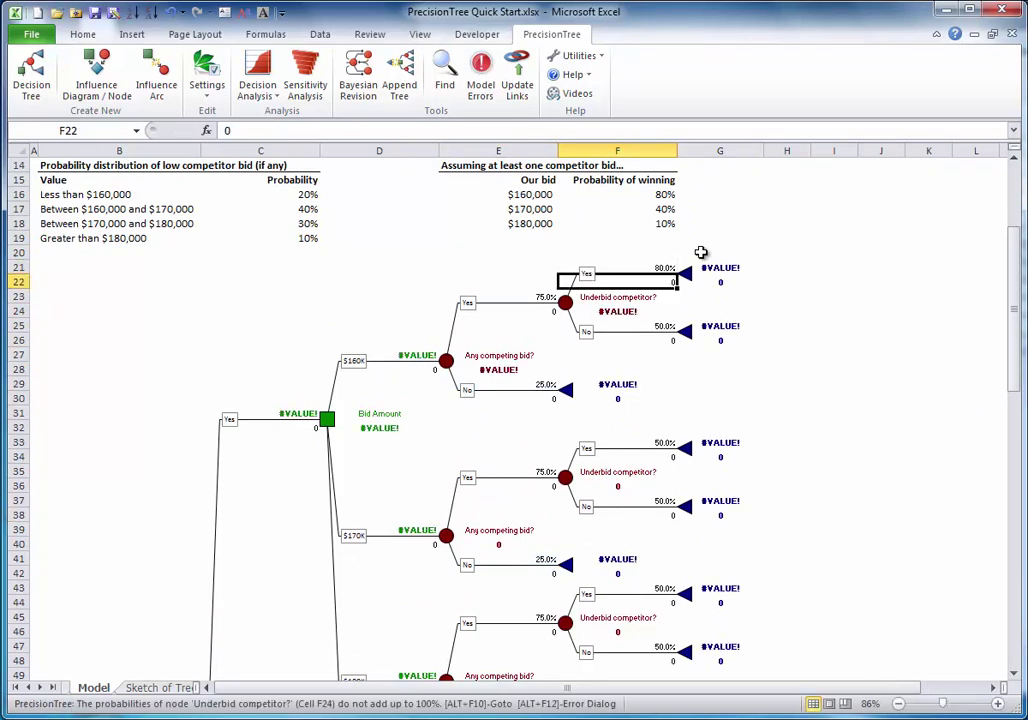
left_click(658, 326)
type("20")
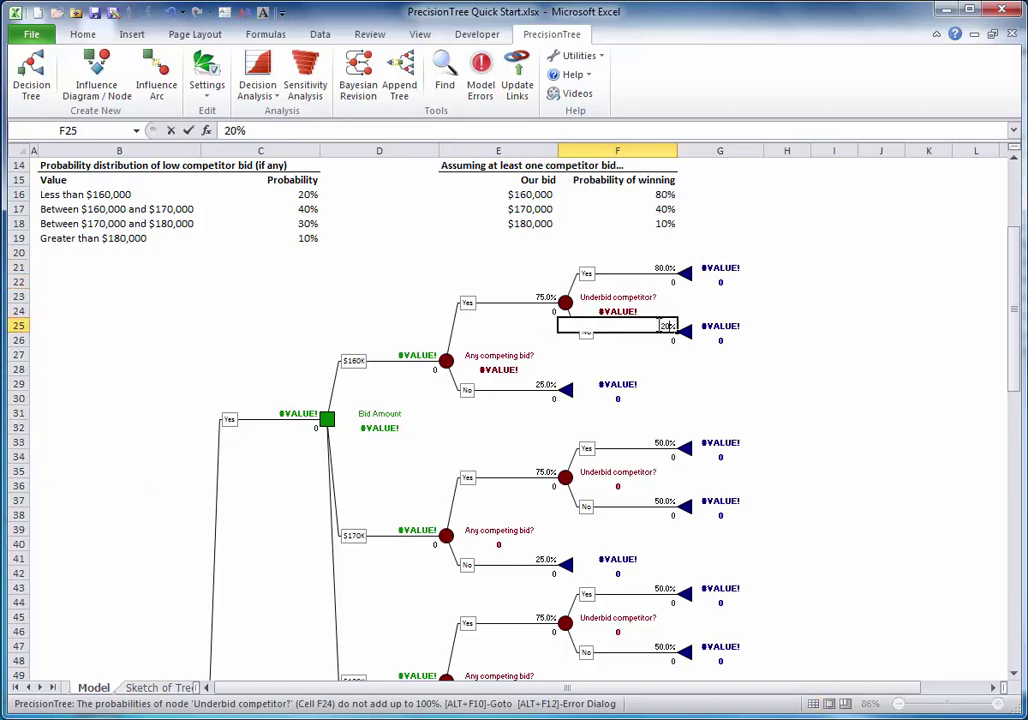
key("Return")
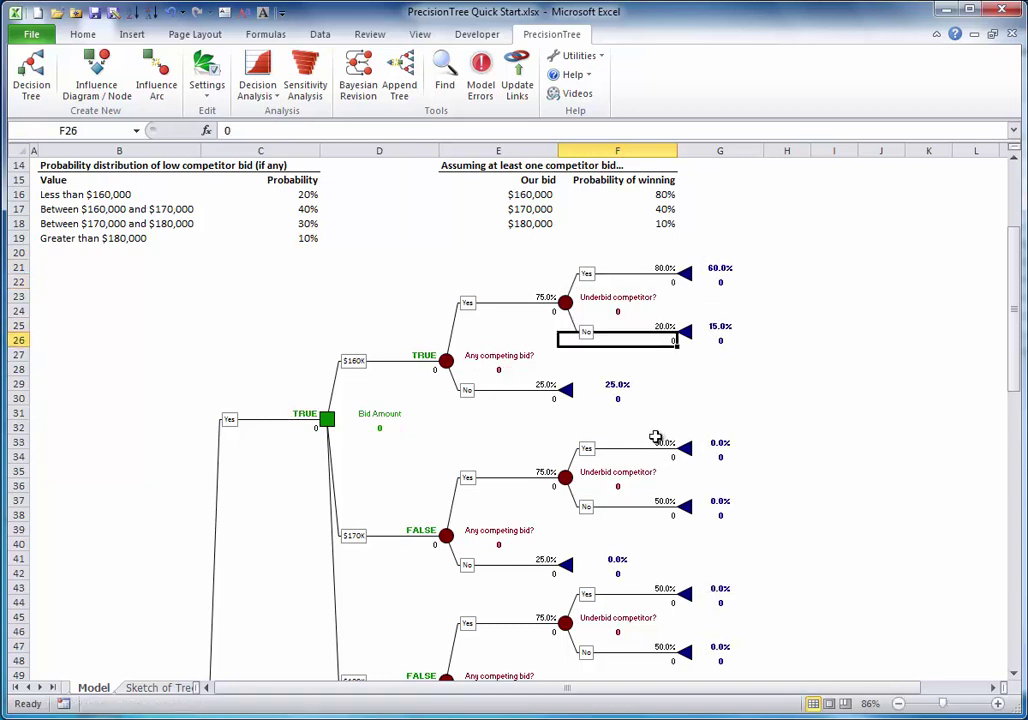
left_click(658, 442)
type("40")
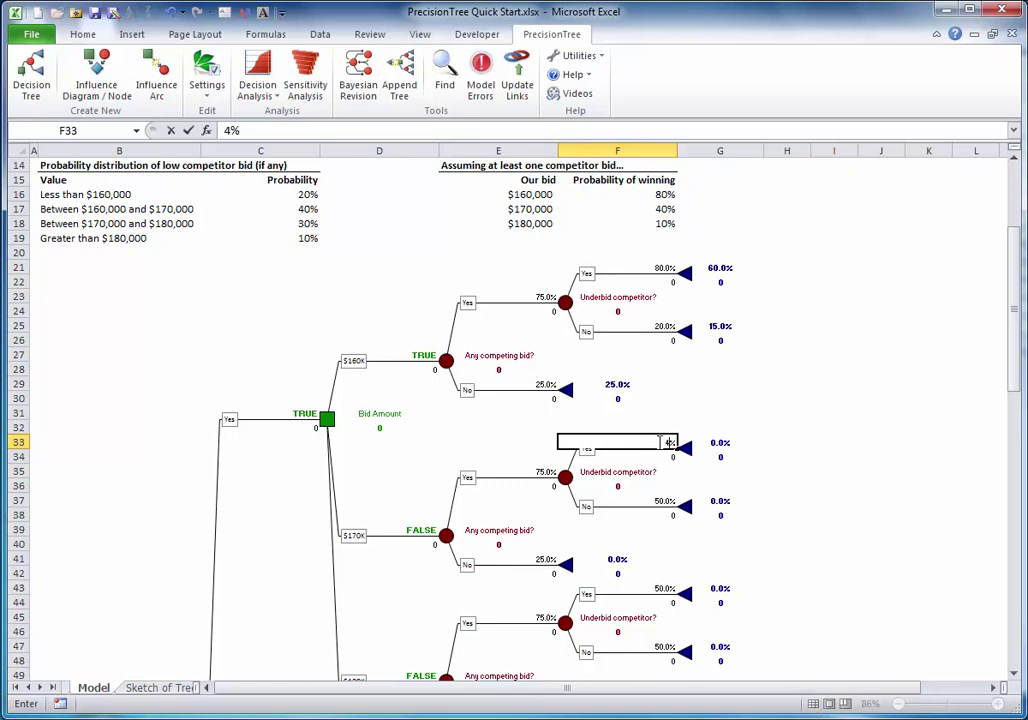
key("Return")
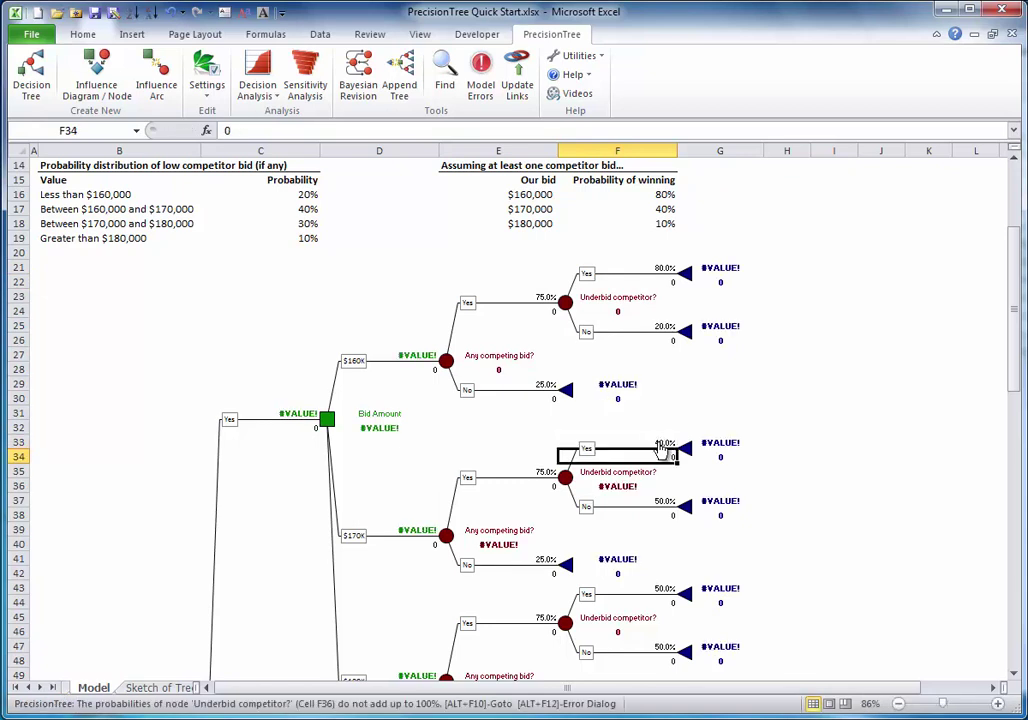
left_click(666, 497)
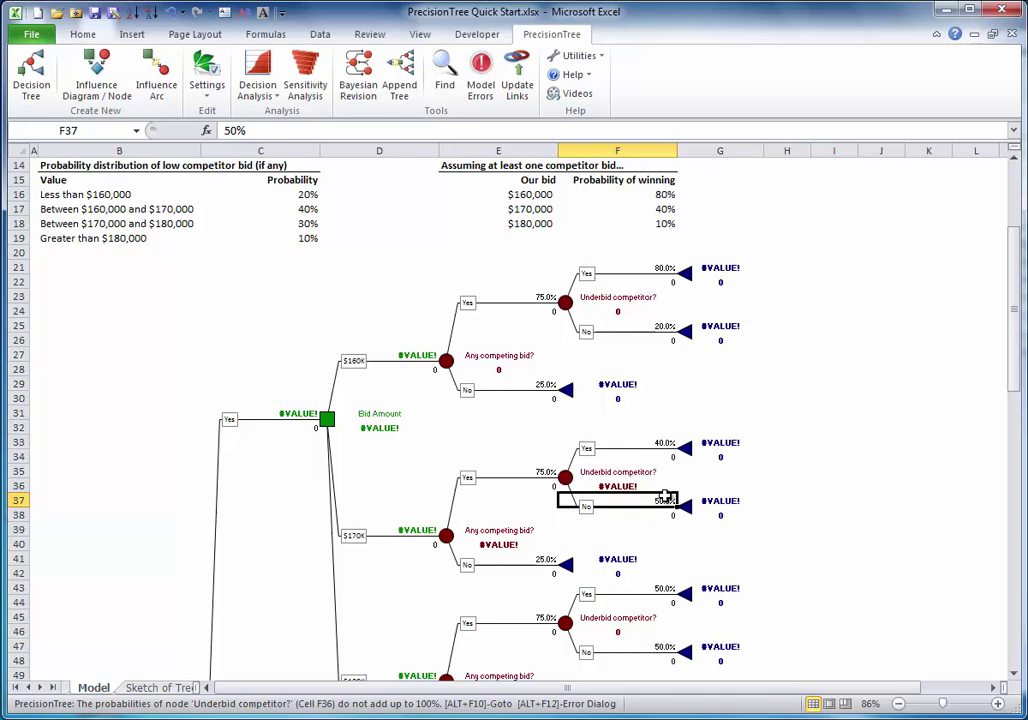
type("60")
key("Return")
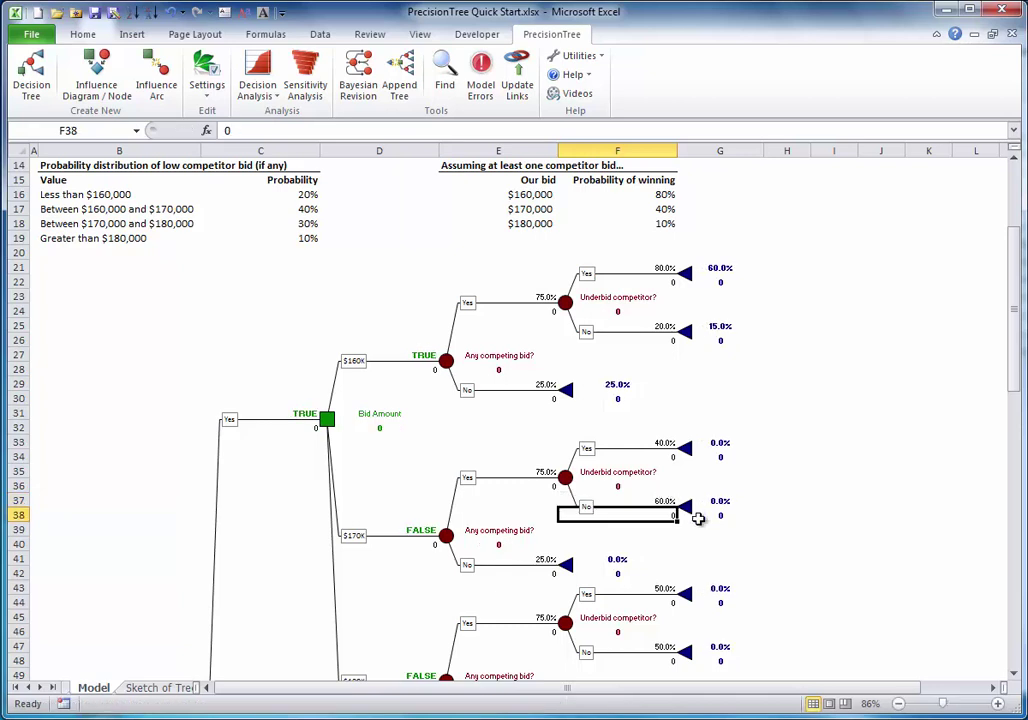
Give the lowest 'Underbid competitor?' node 10% Yes and 90% No
left_click(656, 585)
type("10")
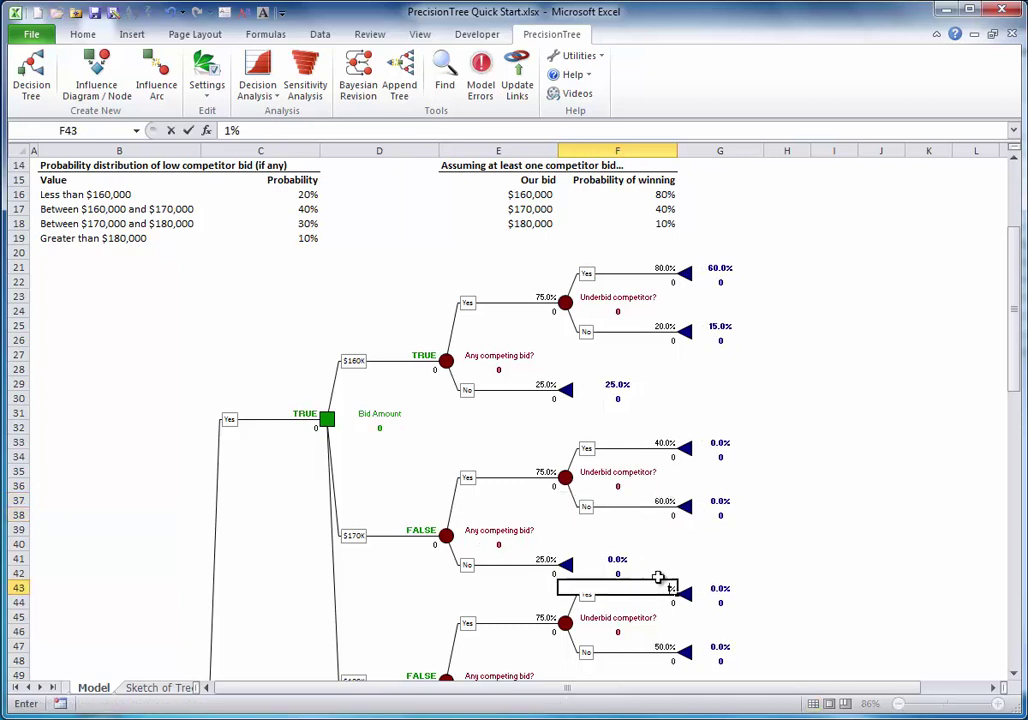
key("Return")
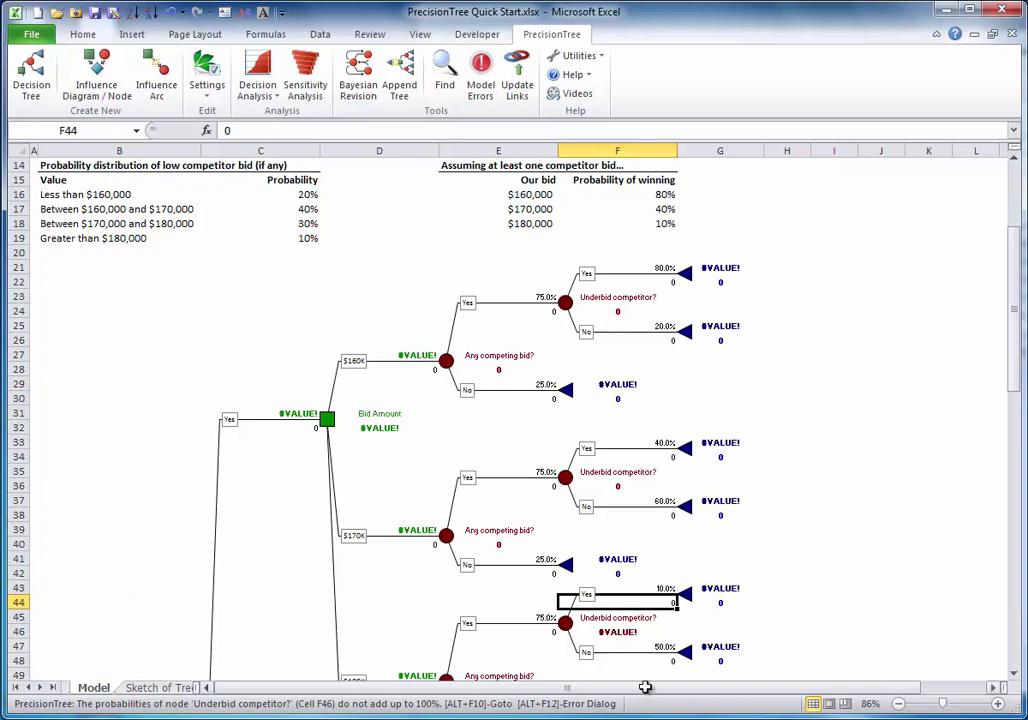
left_click(662, 645)
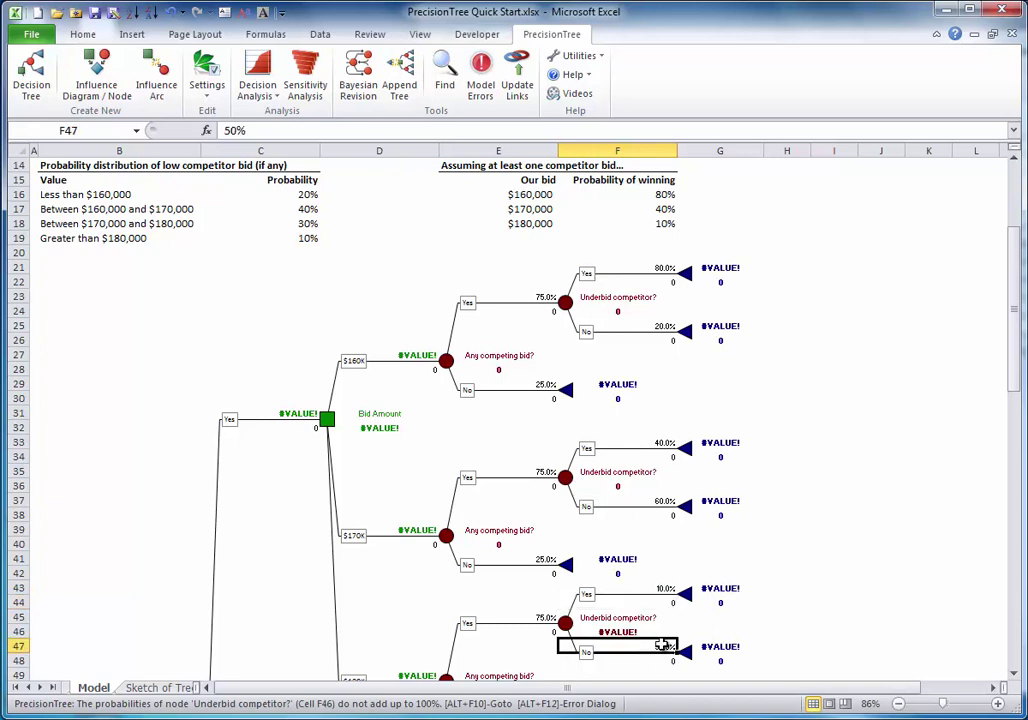
type("90")
key("Return")
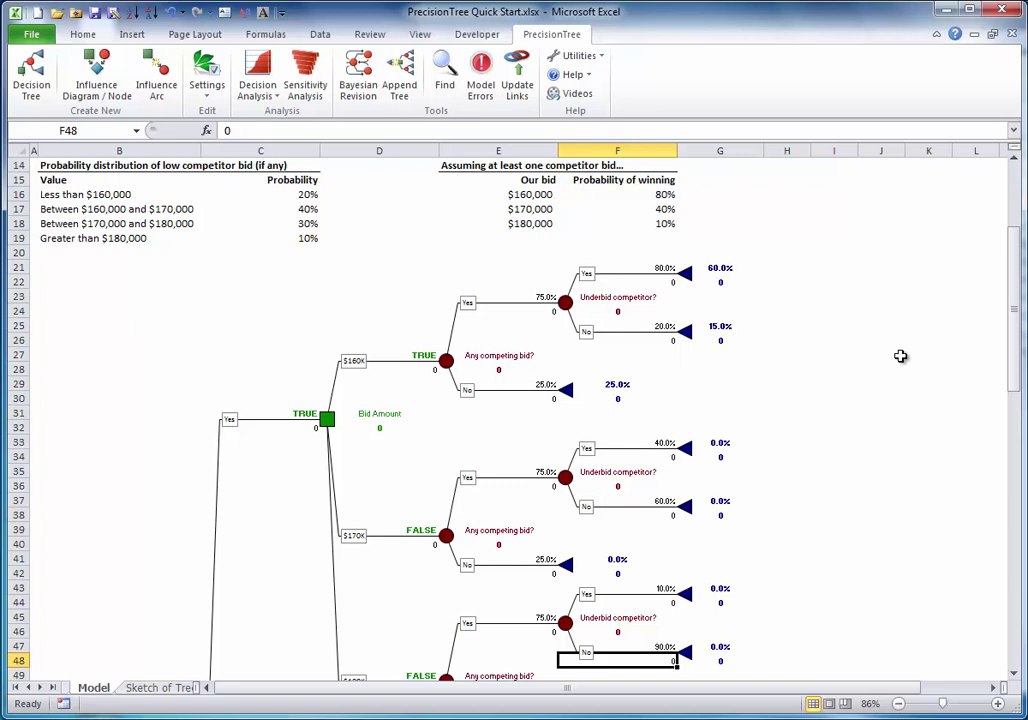
Set the Yes bid branch value to =-$C$10, a -$7,500 bid cost
left_click_drag(1016, 331, 1020, 363)
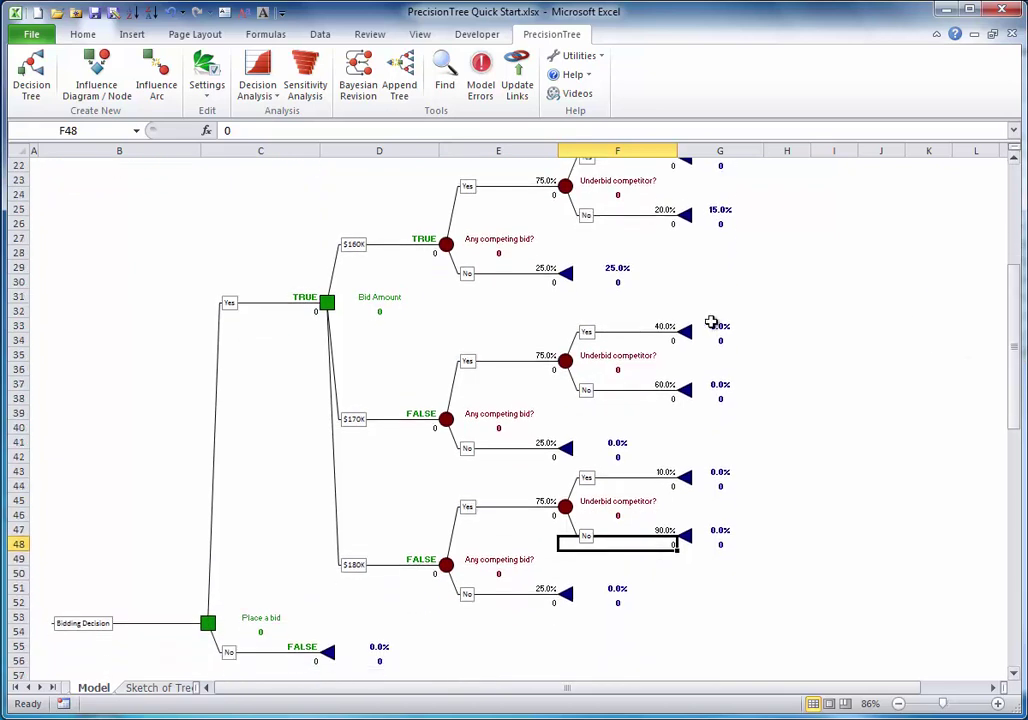
left_click(312, 314)
left_click_drag(1016, 390, 1016, 316)
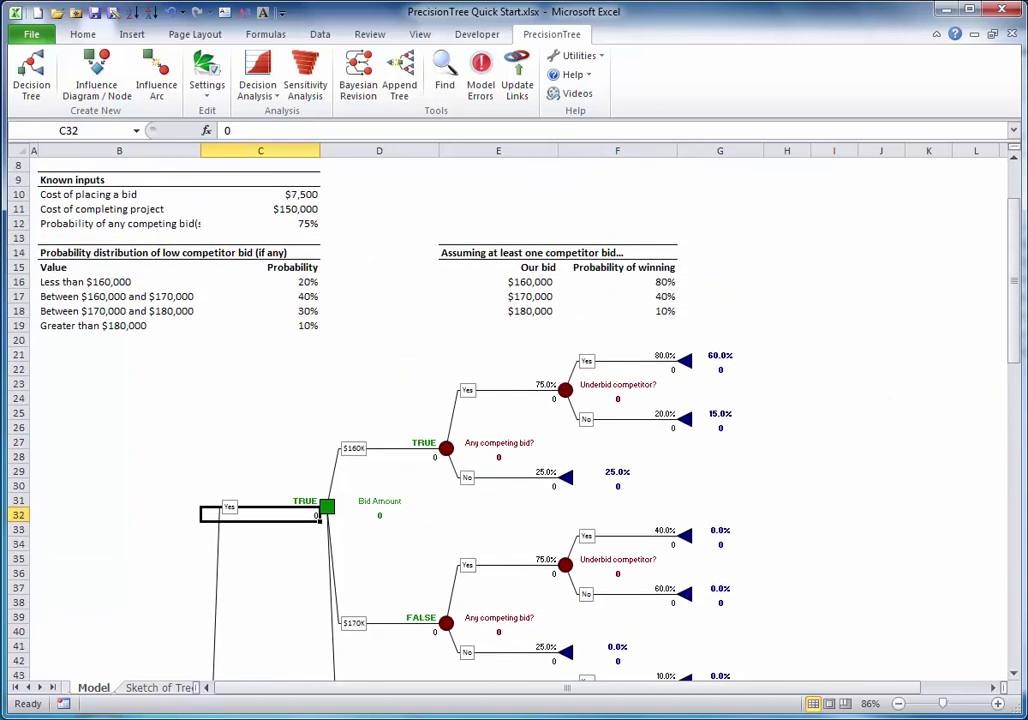
type("=-")
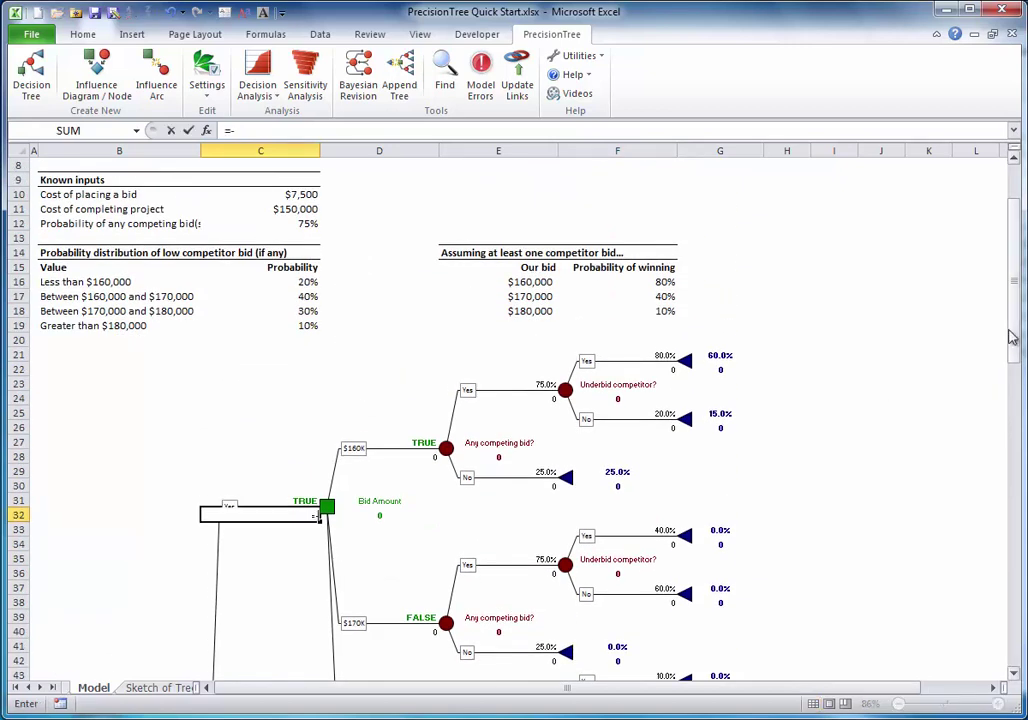
left_click(305, 193)
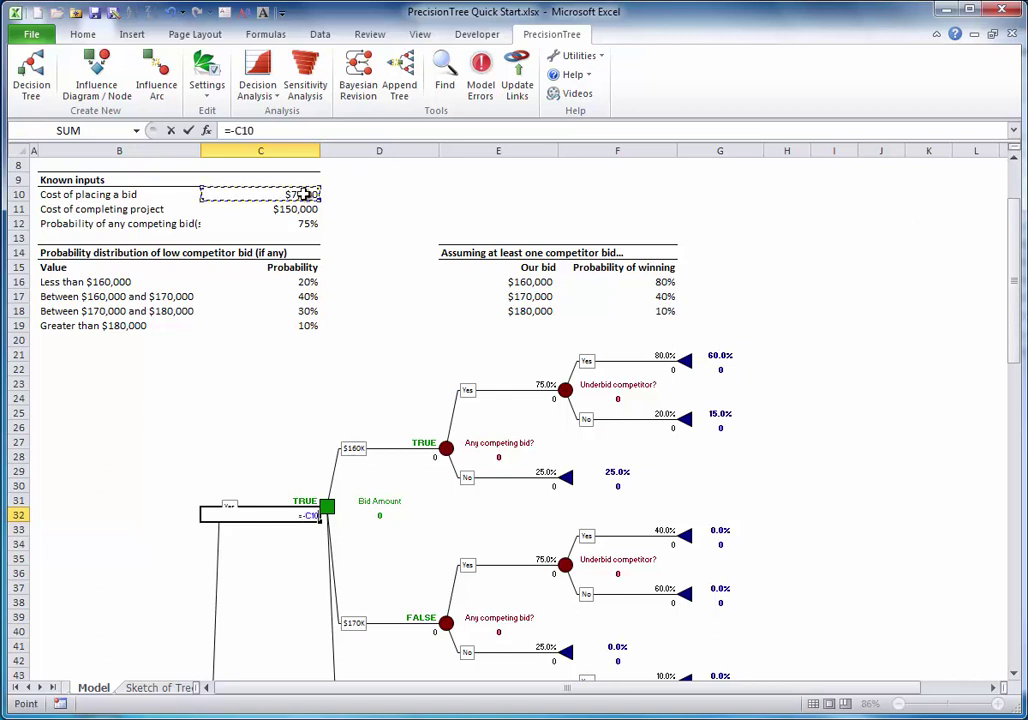
key("F4")
key("Return")
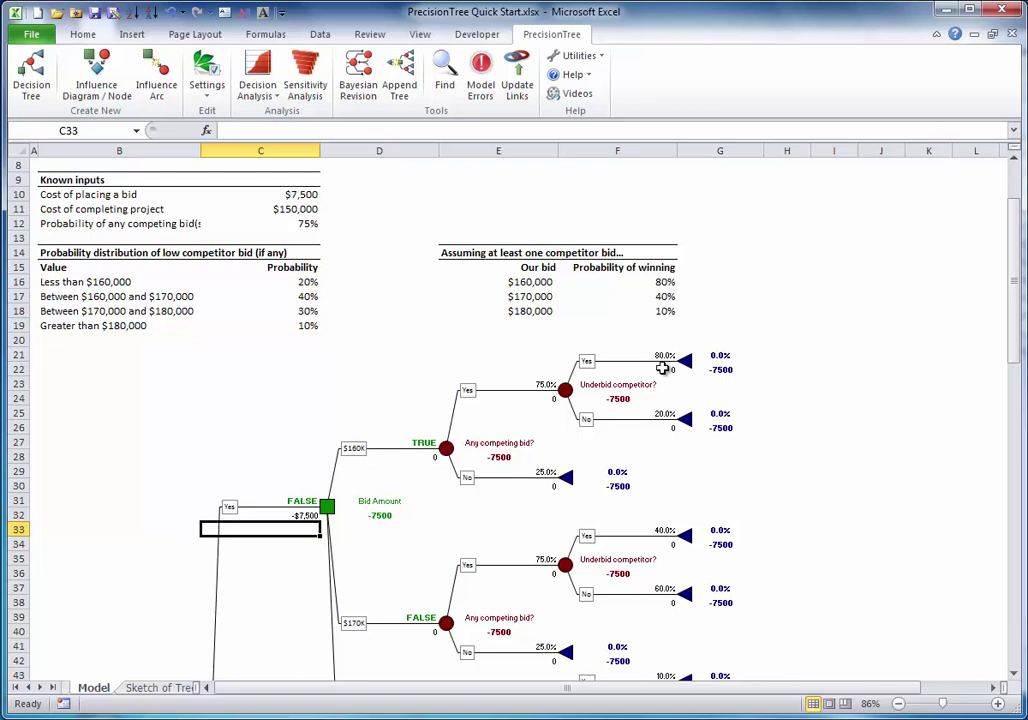
Fill =160000-$C$11 ($10,000) into the no-competitor and underbid-Yes outcomes of the $160K bid
left_click(549, 485)
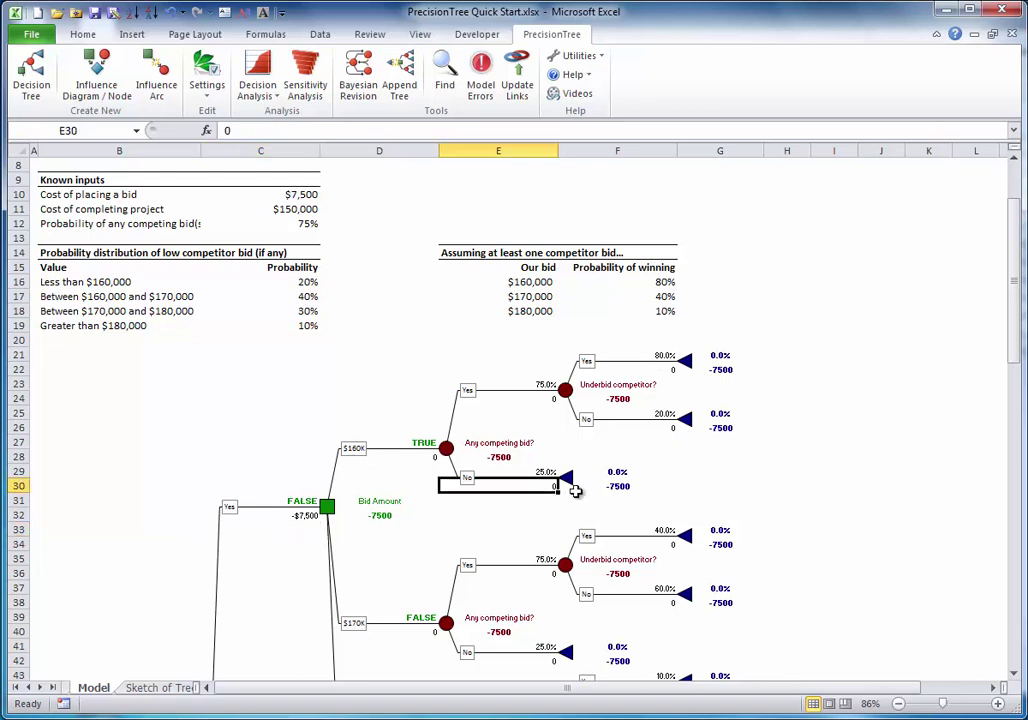
left_click(667, 372, "ctrl")
type("=")
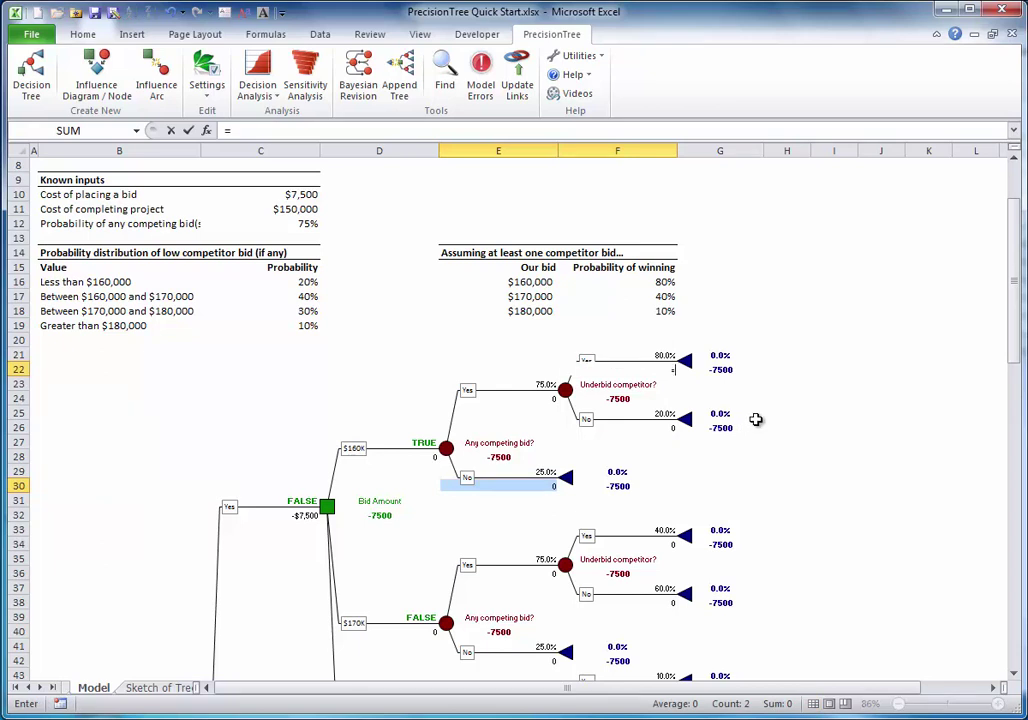
type("160000-")
left_click(302, 208)
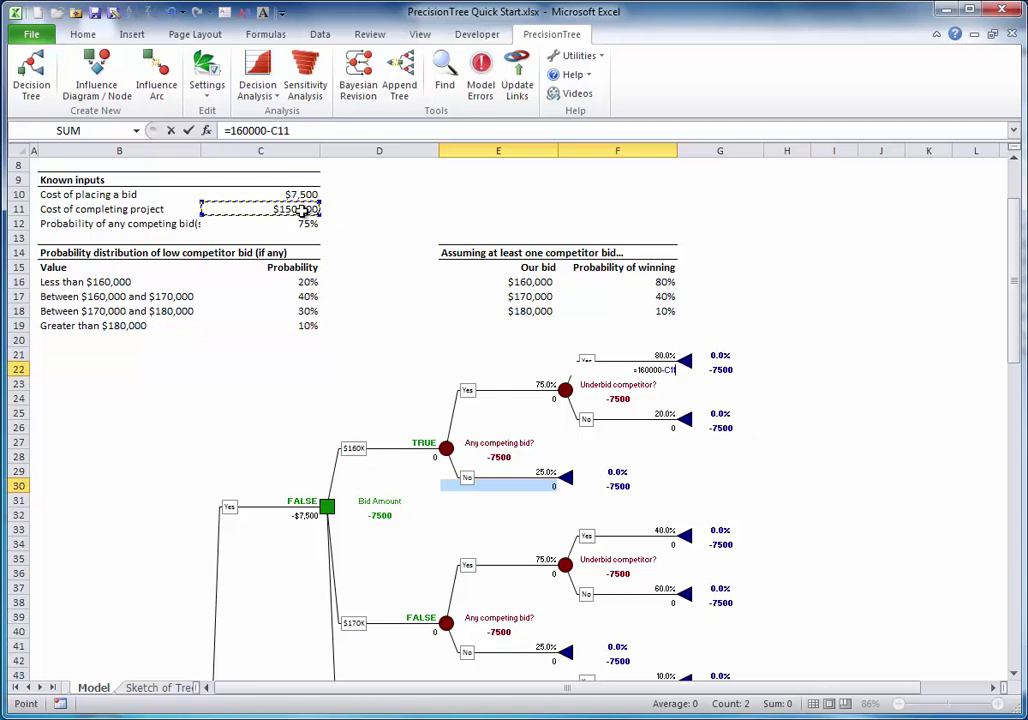
key("F4")
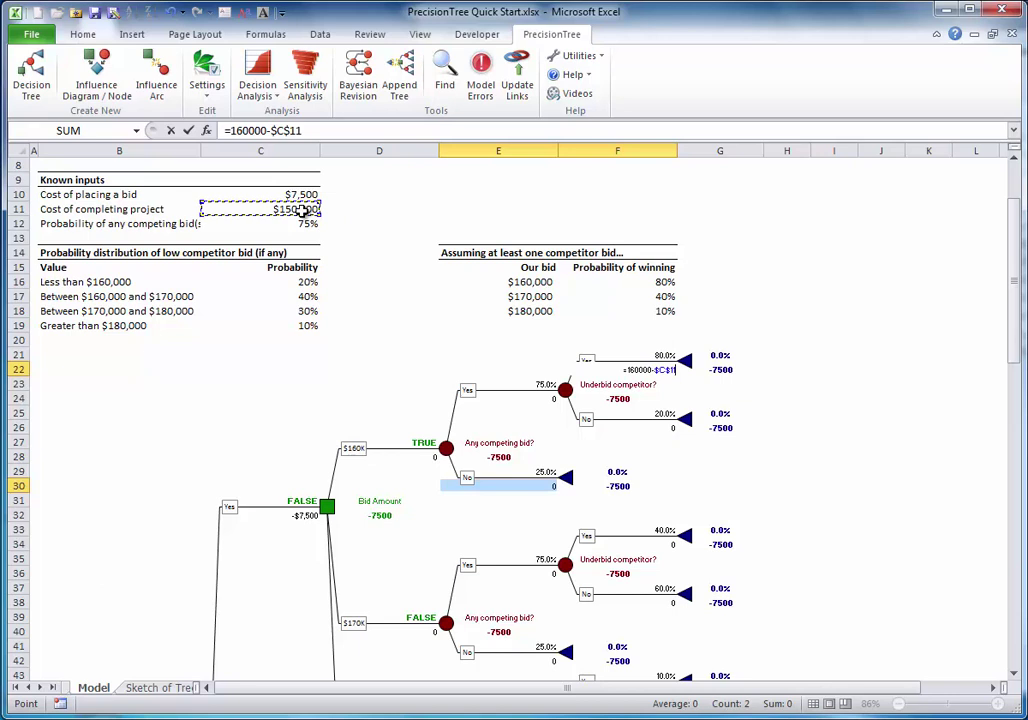
key("Return")
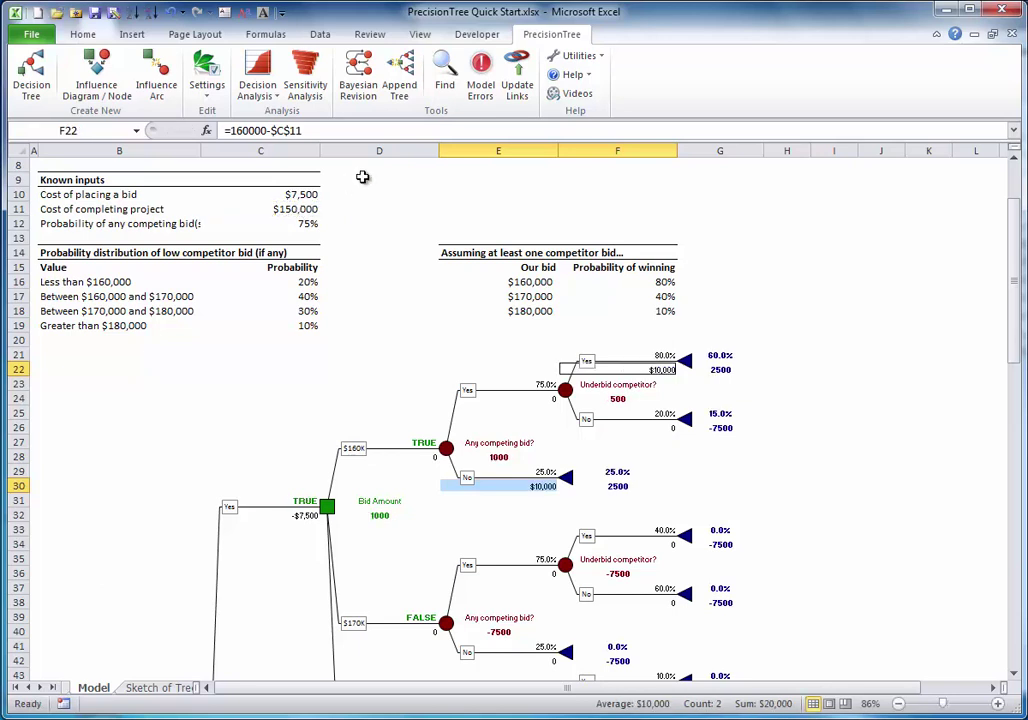
scroll(1017, 335, "down", 2)
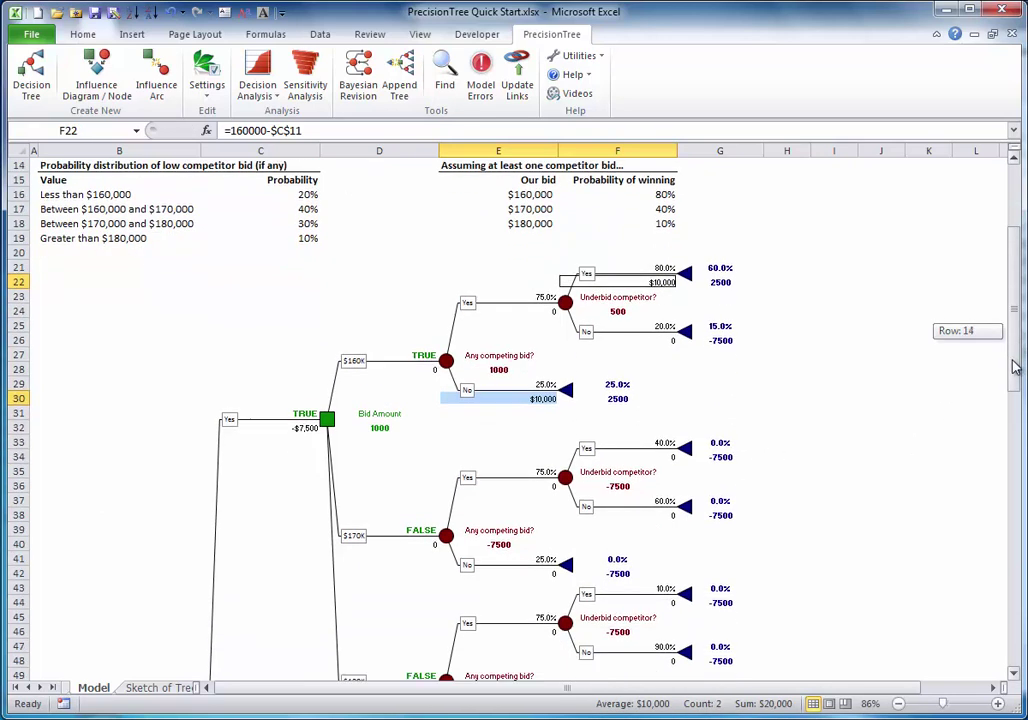
Fill =170000-$C$11 ($20,000) into both $170K winning outcomes, making it optimal at 3500
left_click(537, 574)
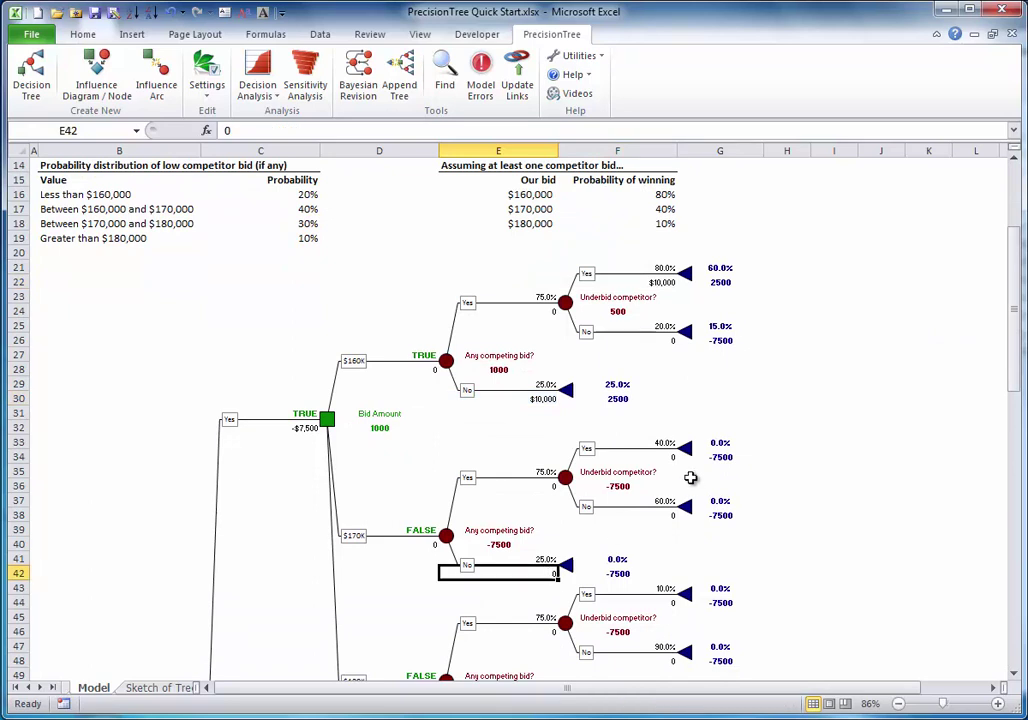
left_click(664, 456, "ctrl")
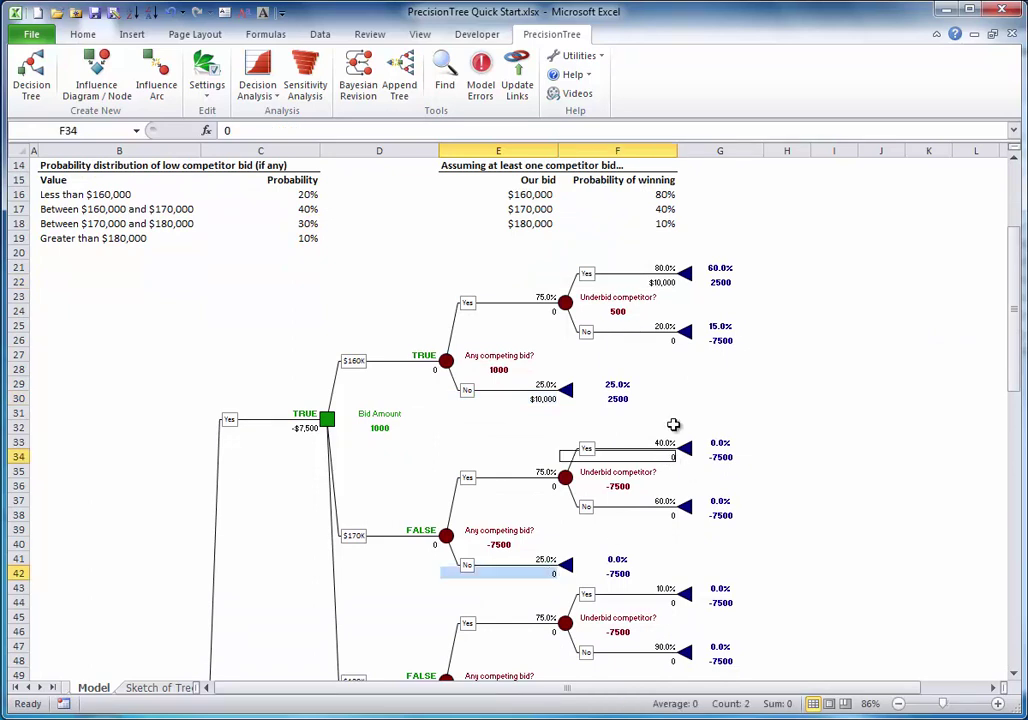
type("=17000")
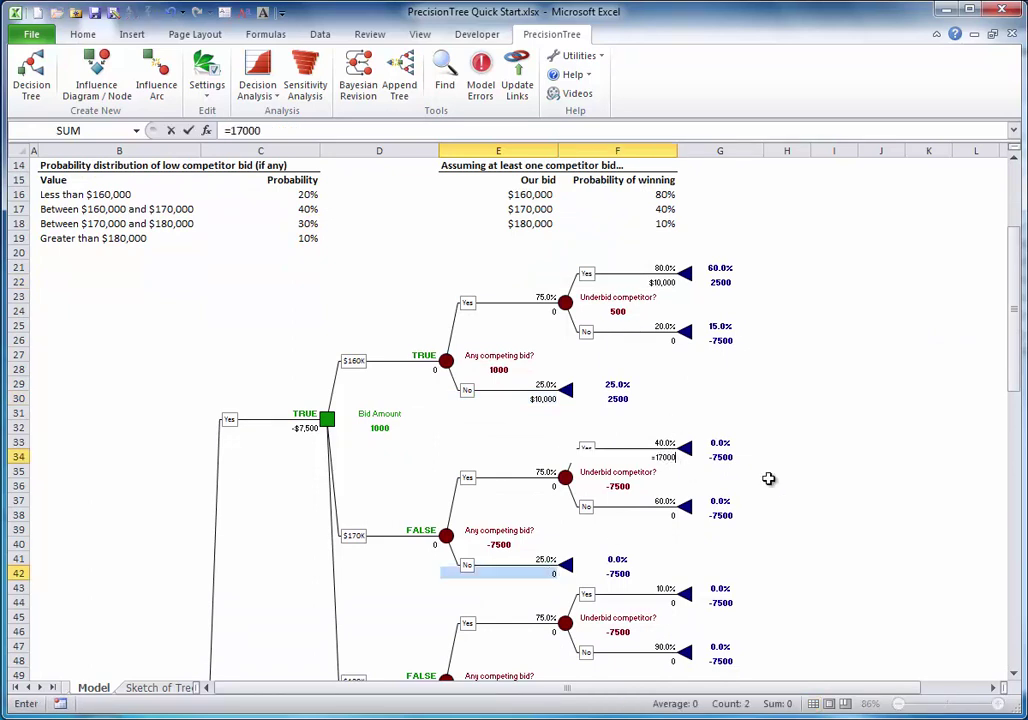
type("0-")
left_click_drag(1010, 313, 980, 243)
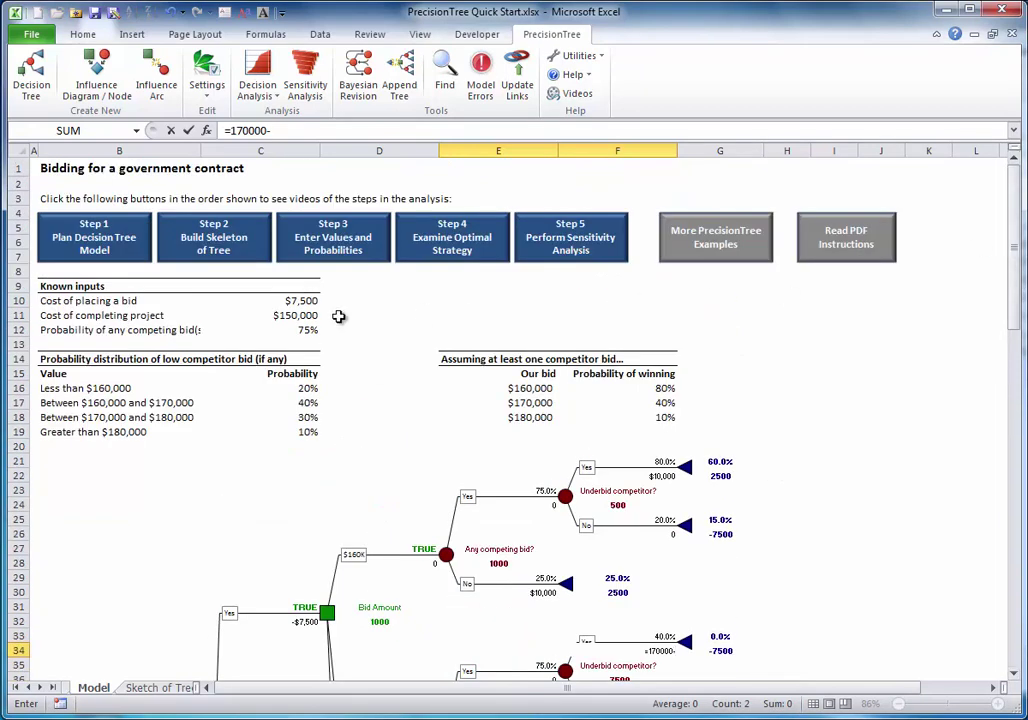
left_click(295, 313)
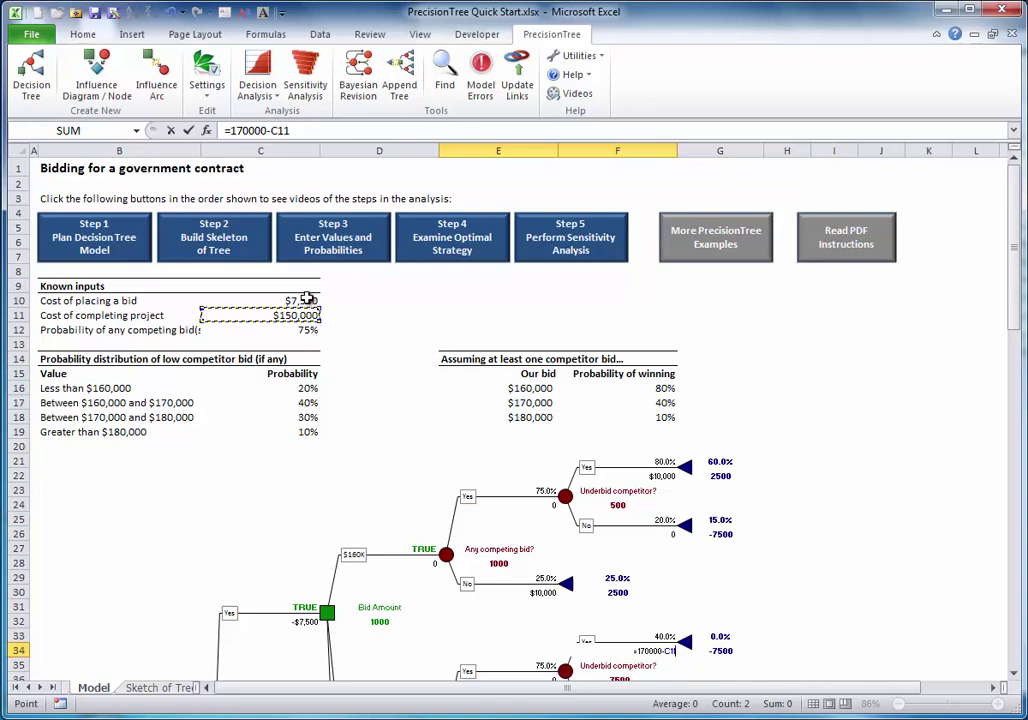
key("F4")
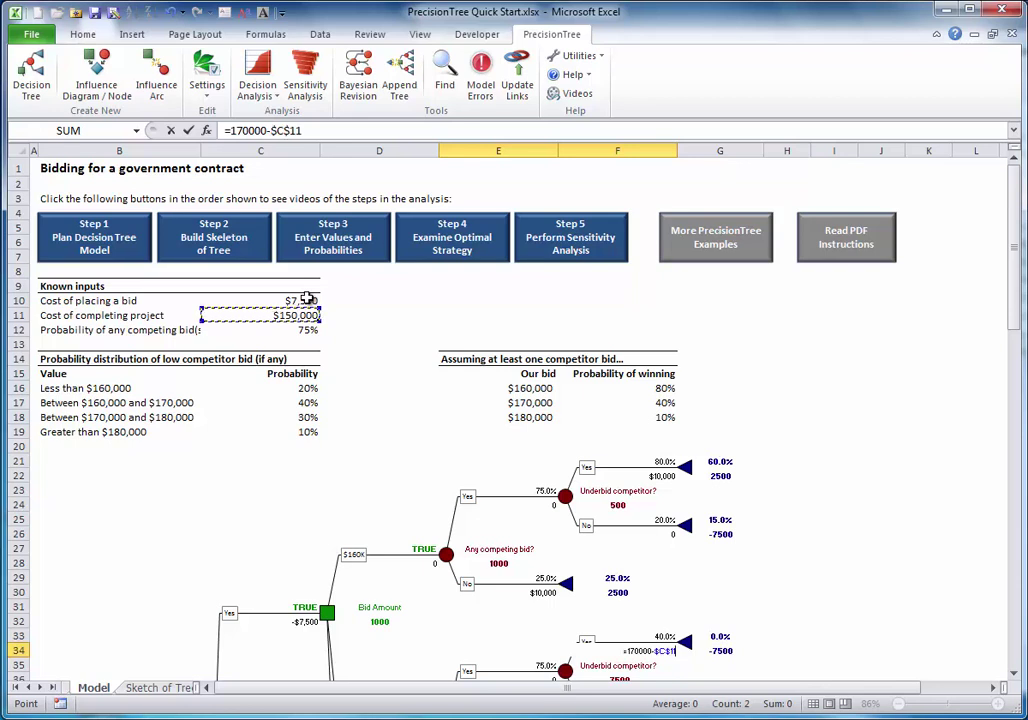
left_click(188, 130)
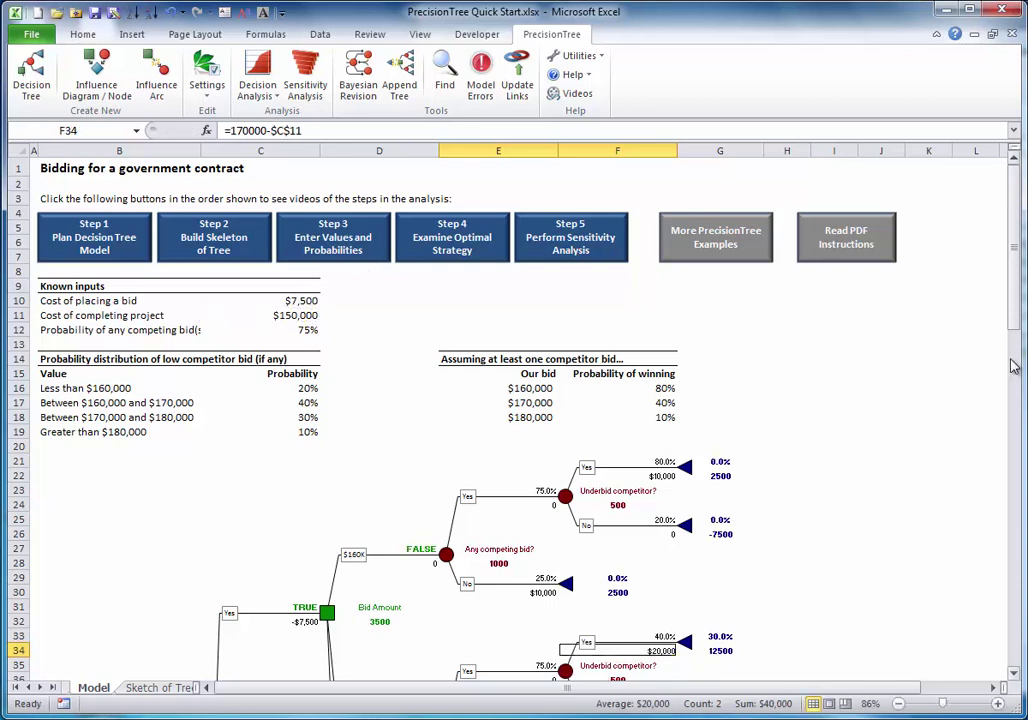
left_click_drag(1013, 250, 1015, 400)
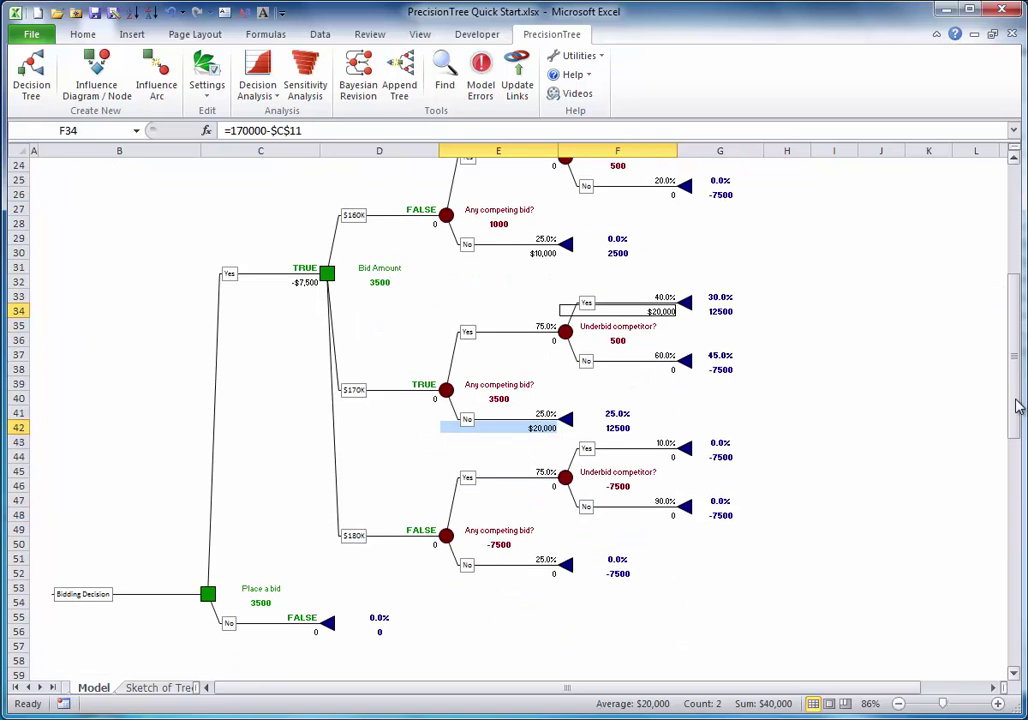
Fill =180000-$C$11 ($30,000) into both $180K winning outcomes, lifting that branch to 2250
left_click(550, 573)
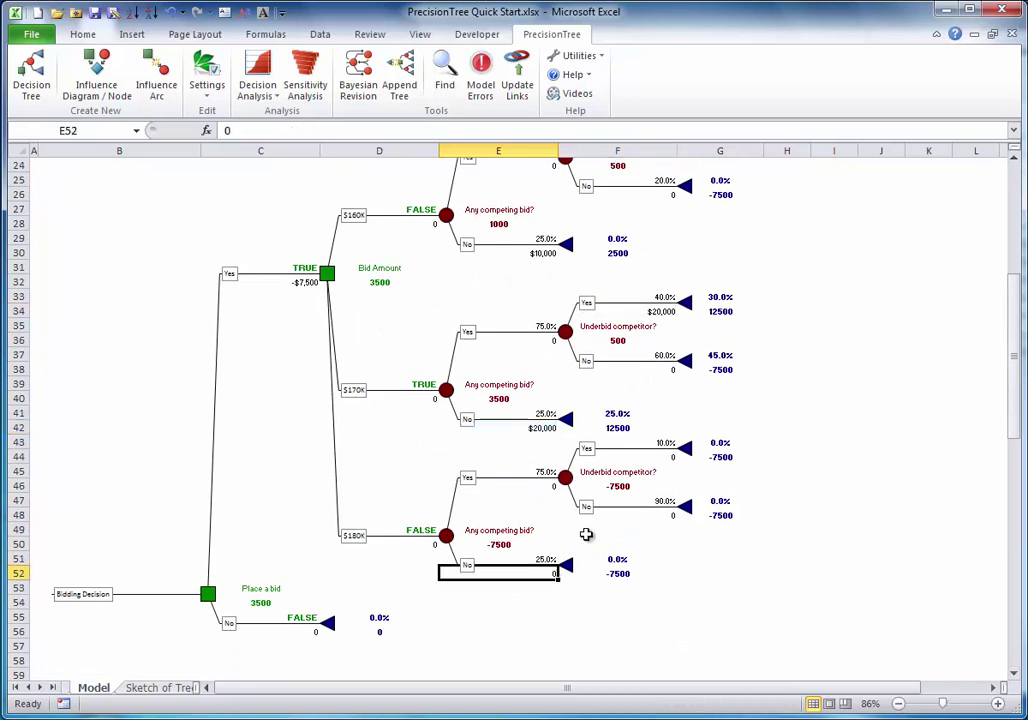
left_click(673, 455, "ctrl")
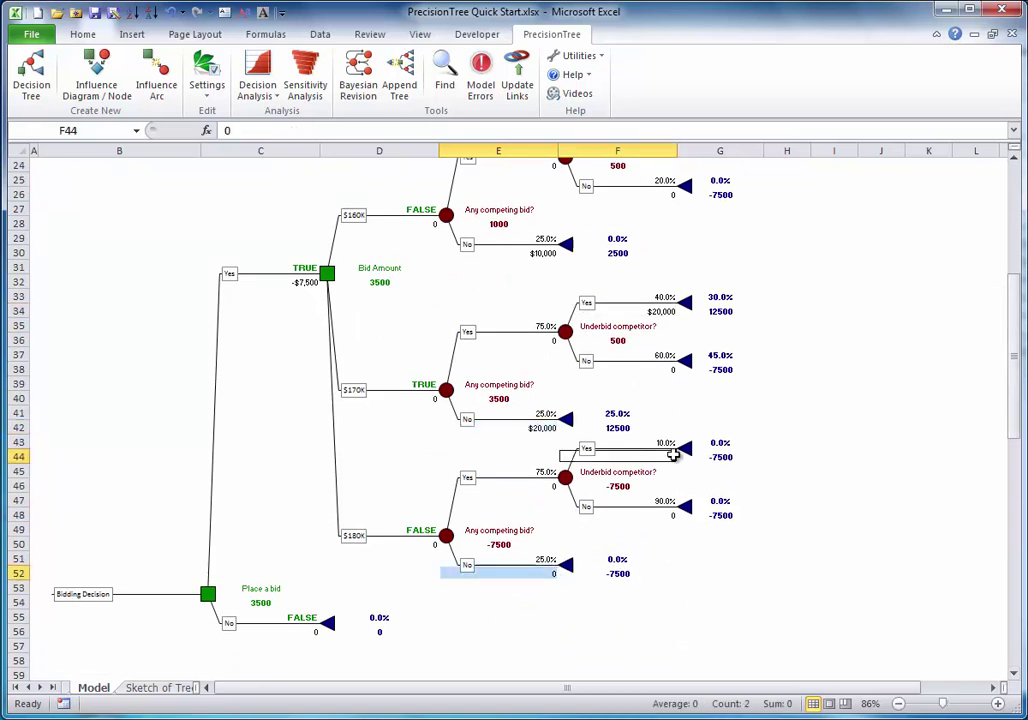
type("=18")
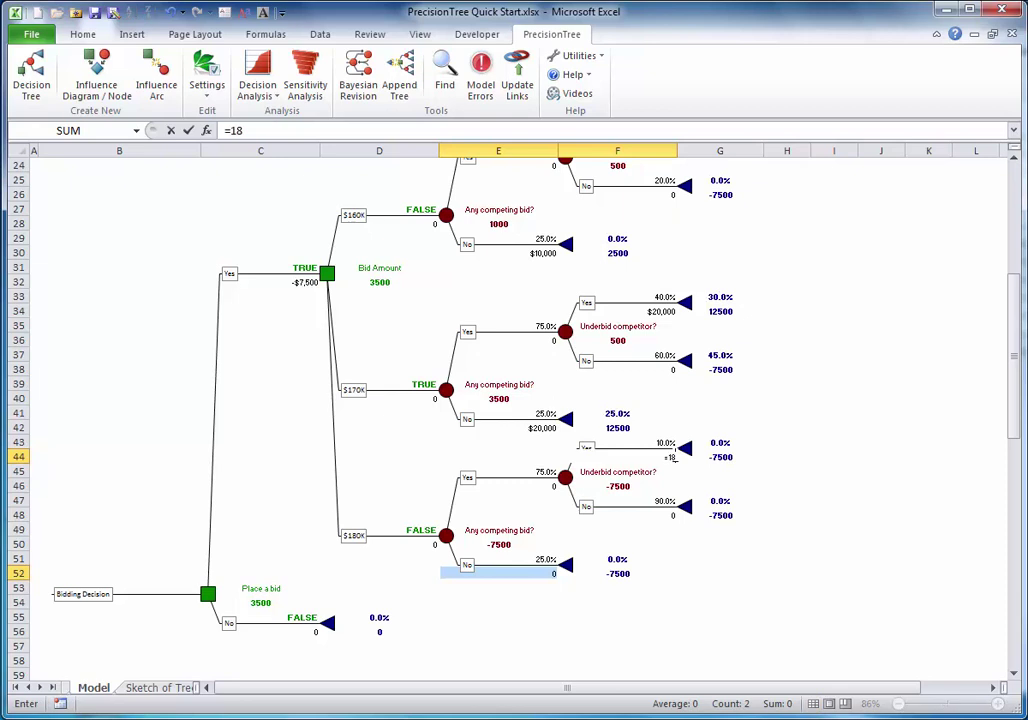
type("0000-")
left_click_drag(1012, 379, 1012, 320)
left_click(295, 208)
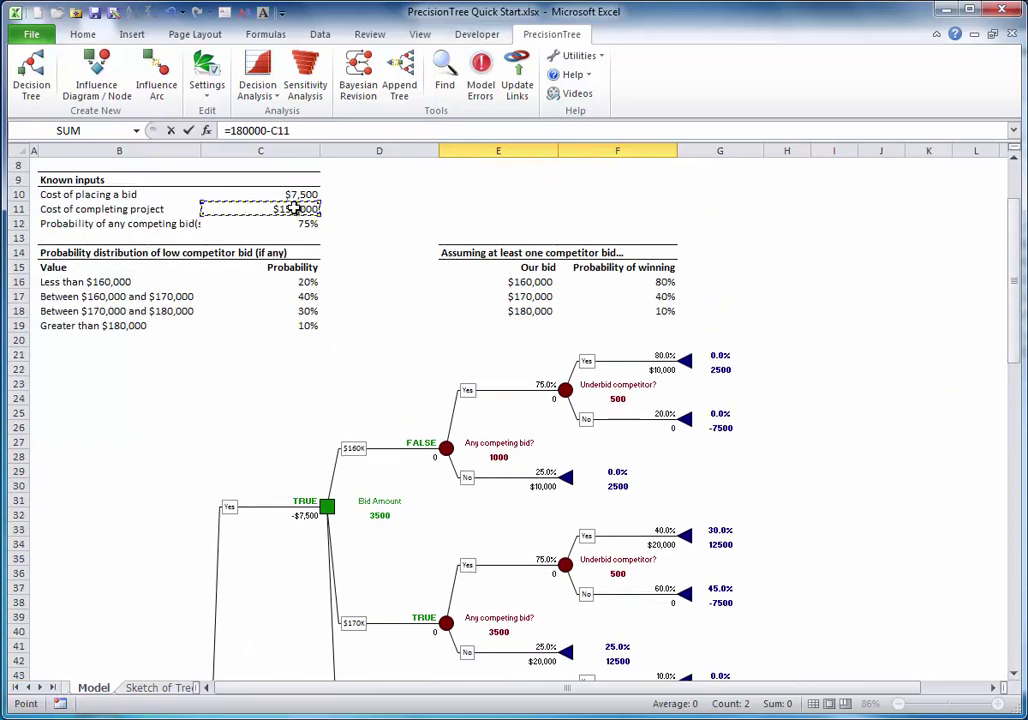
key("F4")
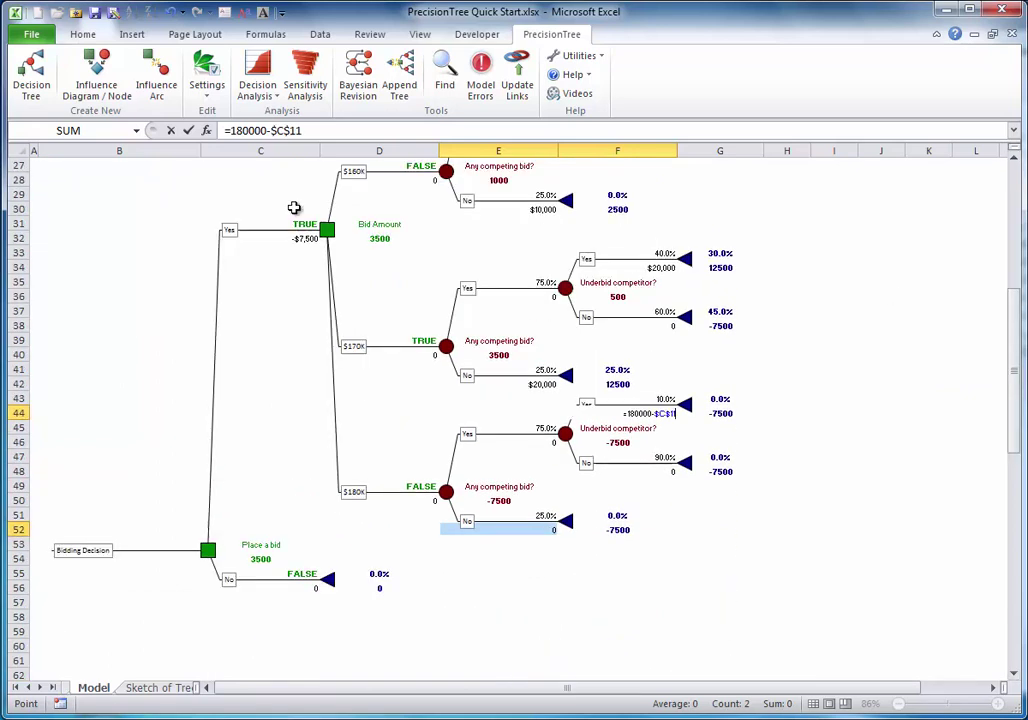
key("ctrl+Return")
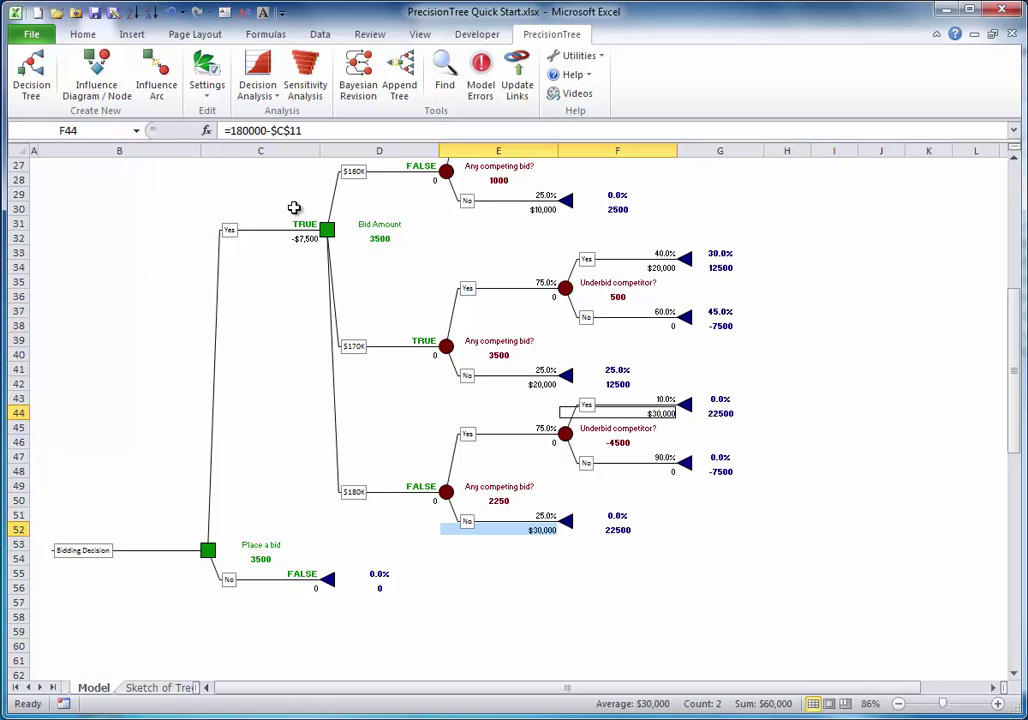